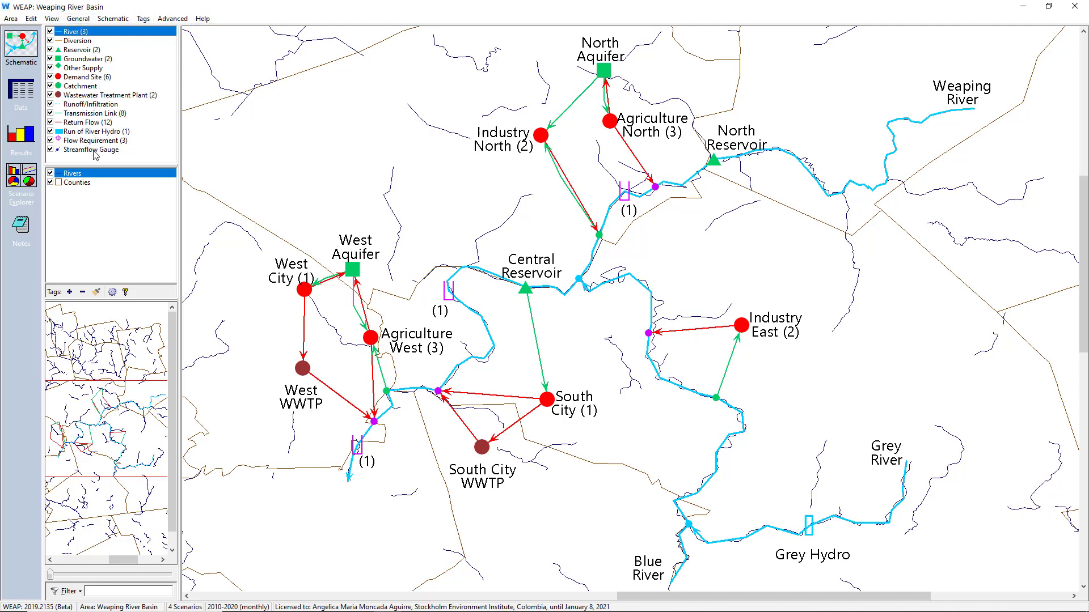
Step: Check which interface languages are available
{"action": "left_click", "coordinate": [12, 18]}
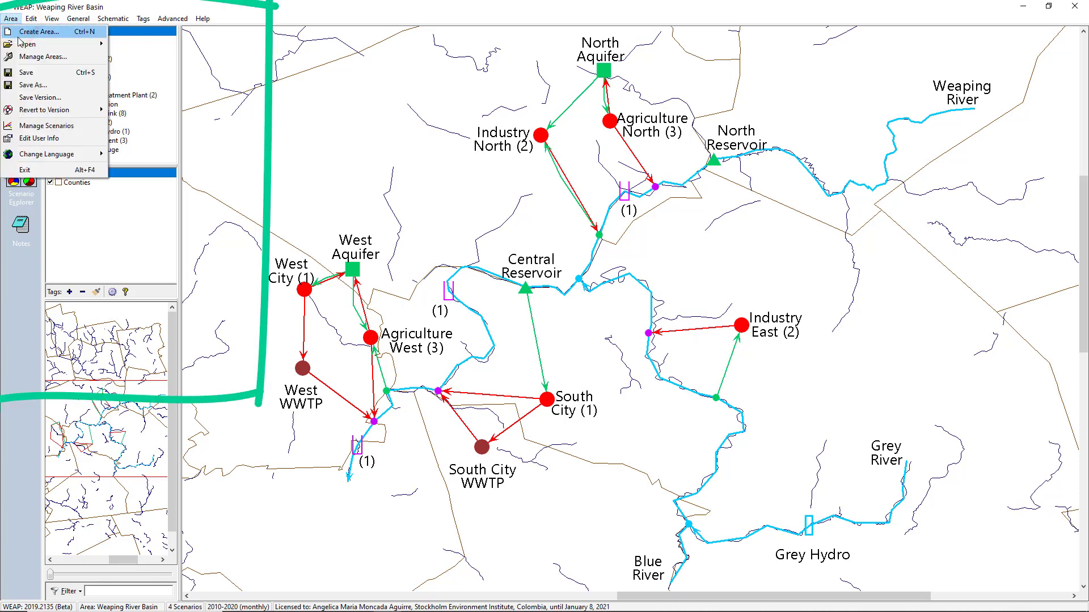
{"action": "mouse_move", "coordinate": [48, 153]}
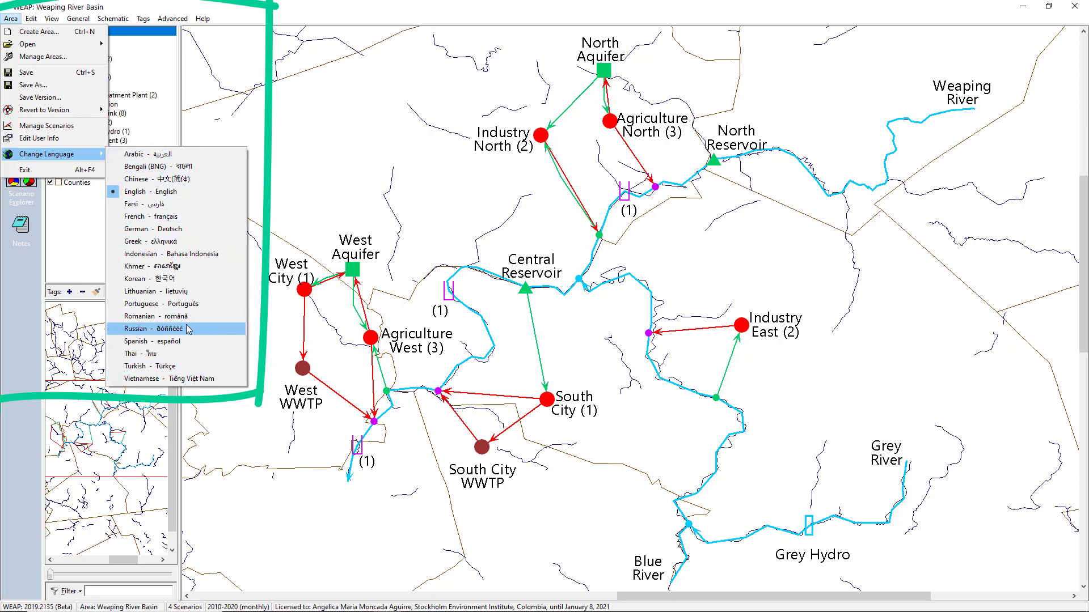
{"action": "key", "text": "Escape"}
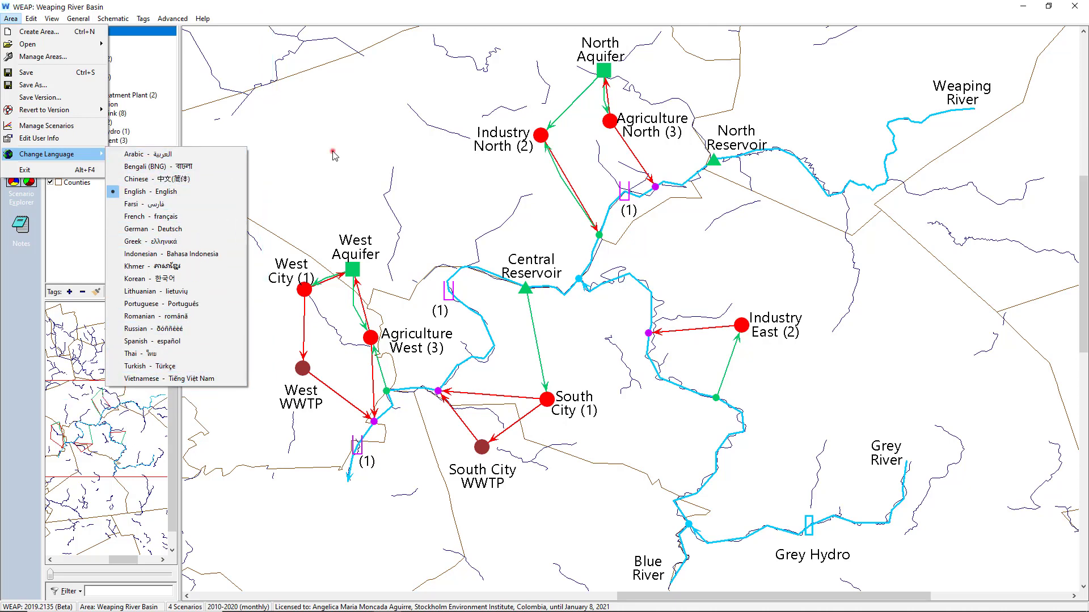
{"action": "left_click", "coordinate": [332, 152]}
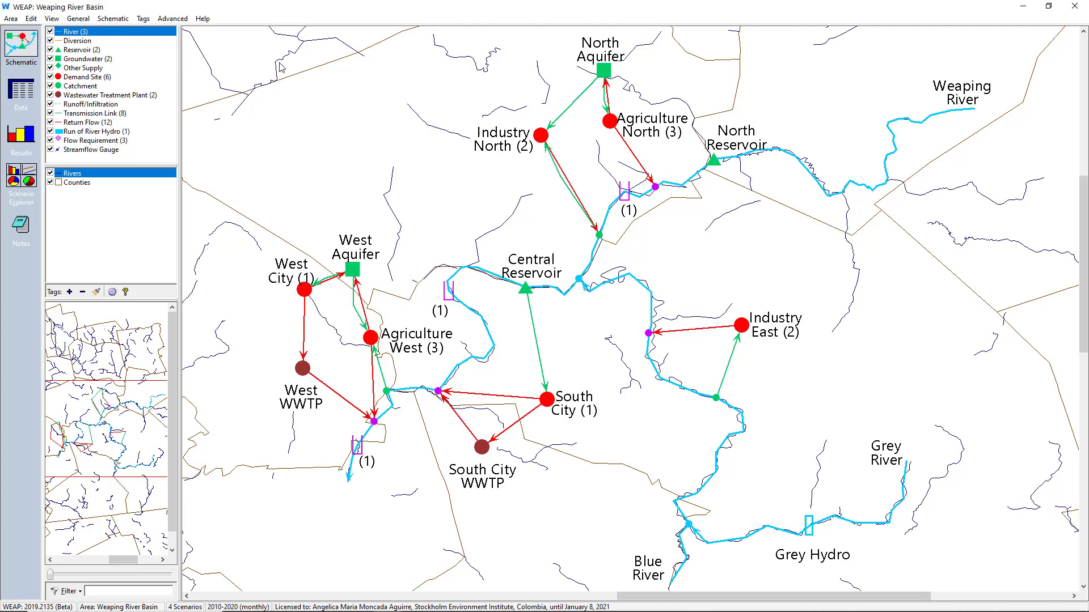
Step: Start a new area and name it "SEI Campoalegre video tutorial Exercise"
{"action": "left_click", "coordinate": [11, 18]}
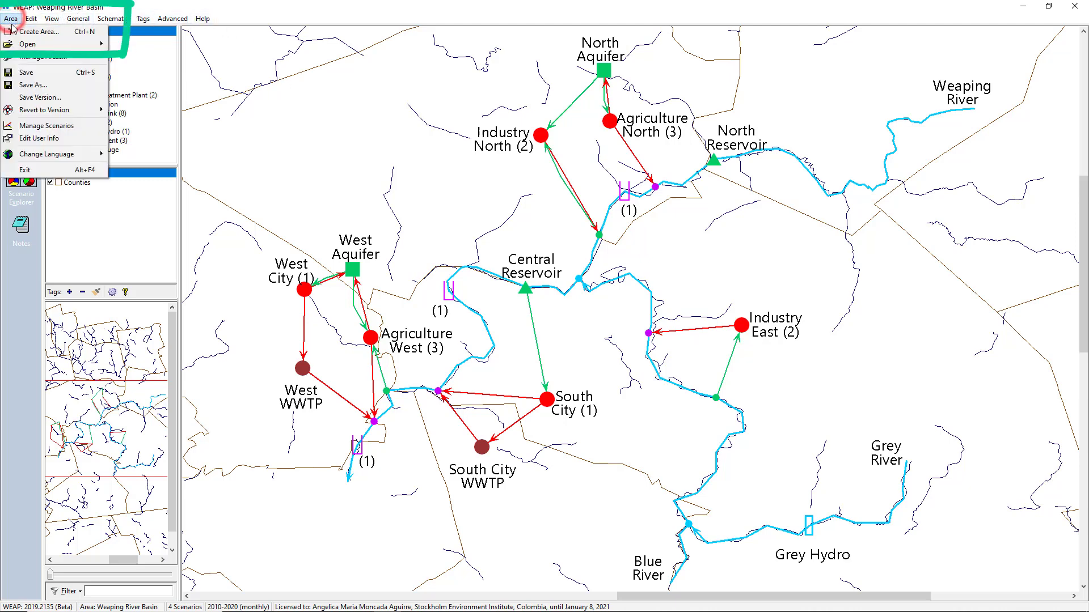
{"action": "left_click", "coordinate": [17, 32]}
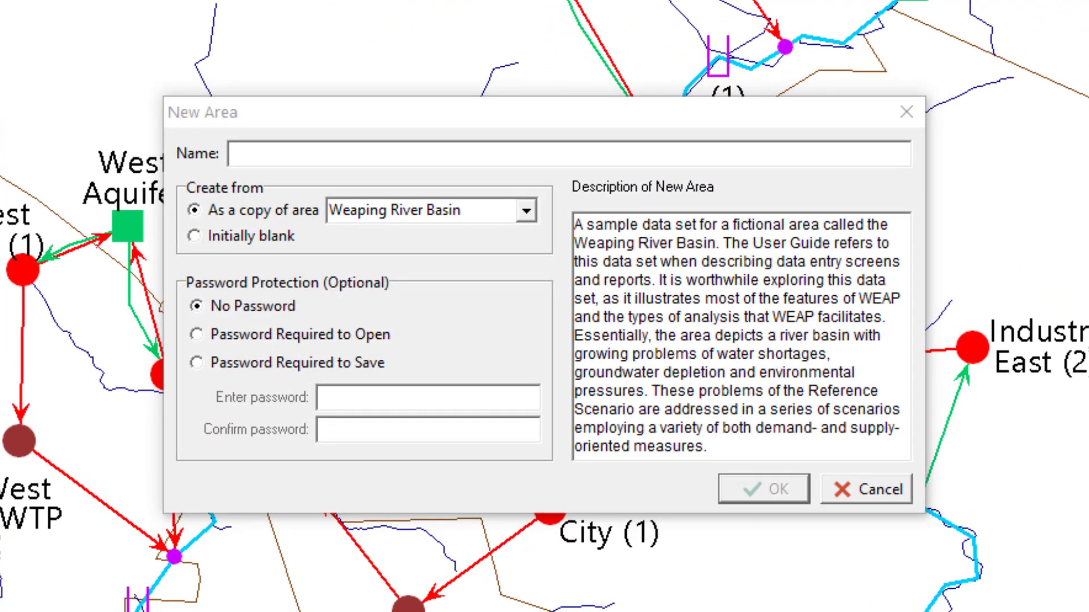
{"action": "left_click", "coordinate": [517, 154]}
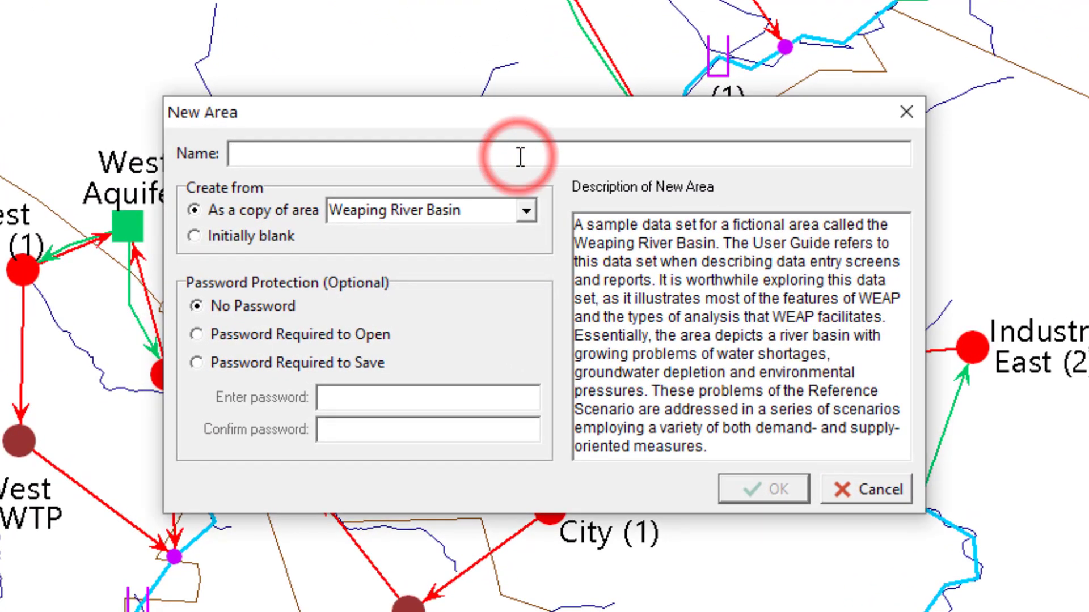
{"action": "type", "text": "SEI C"}
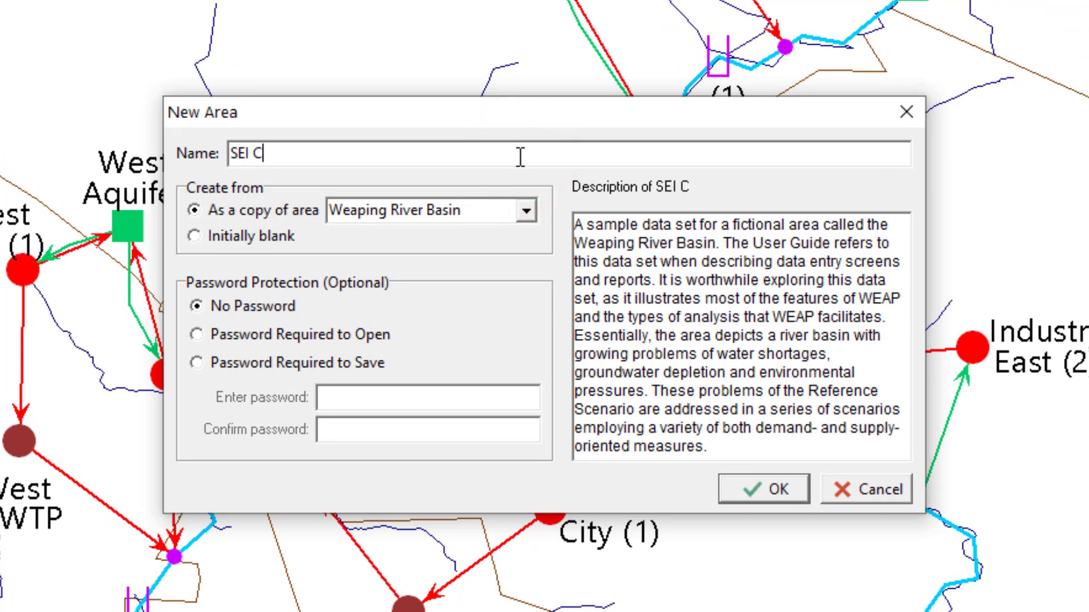
{"action": "type", "text": "ampoalegre v"}
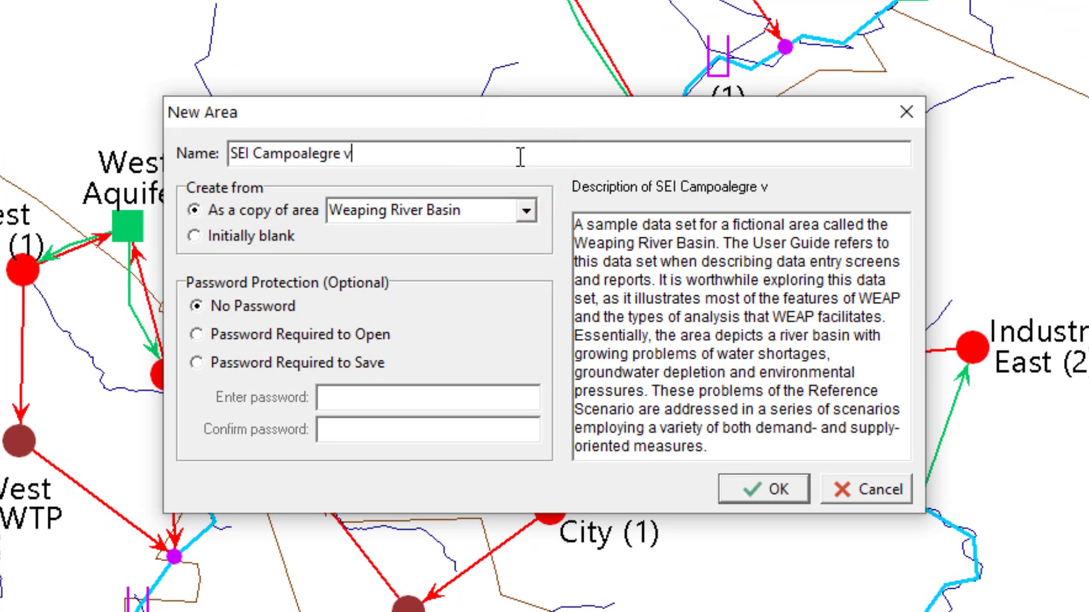
{"action": "type", "text": "ideo tutorial Exercise"}
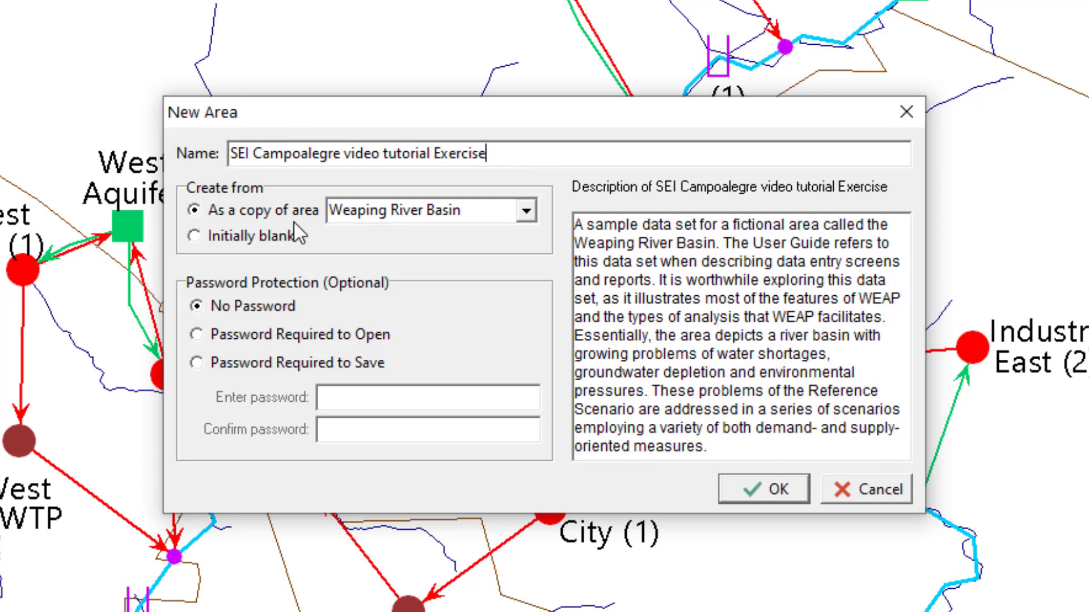
Step: Set the new area to be initially blank and keep it without password protection
{"action": "left_click", "coordinate": [264, 207]}
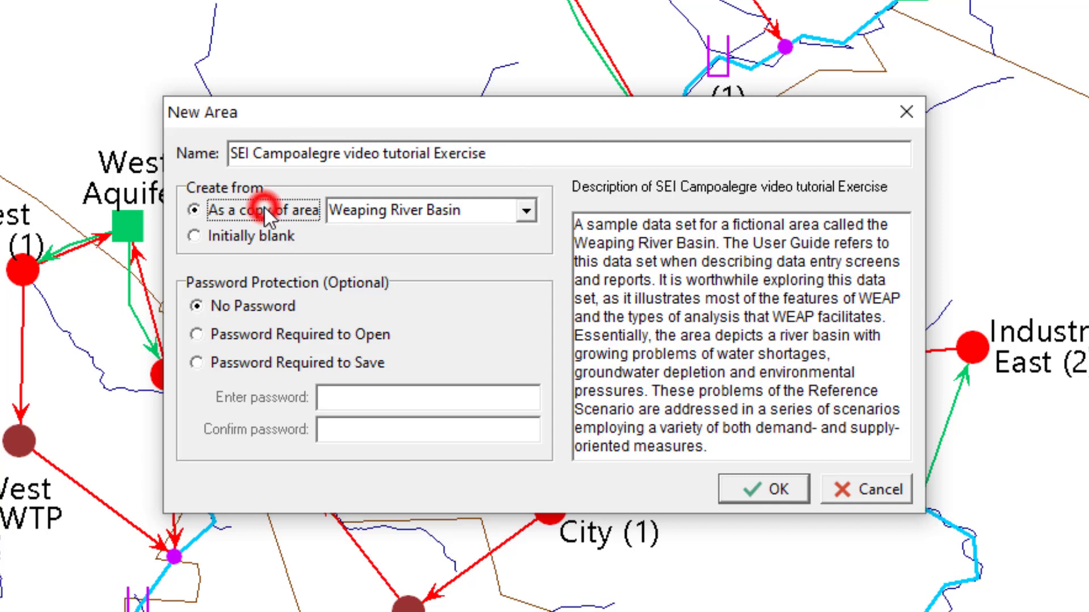
{"action": "left_click", "coordinate": [266, 240]}
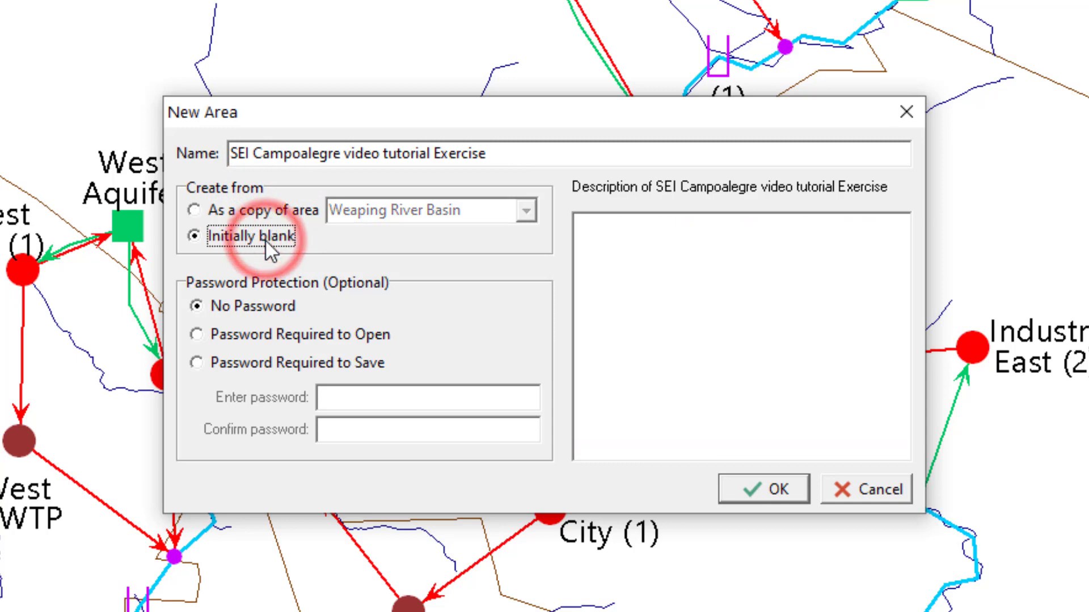
{"action": "left_click", "coordinate": [263, 336]}
{"action": "left_click", "coordinate": [276, 369]}
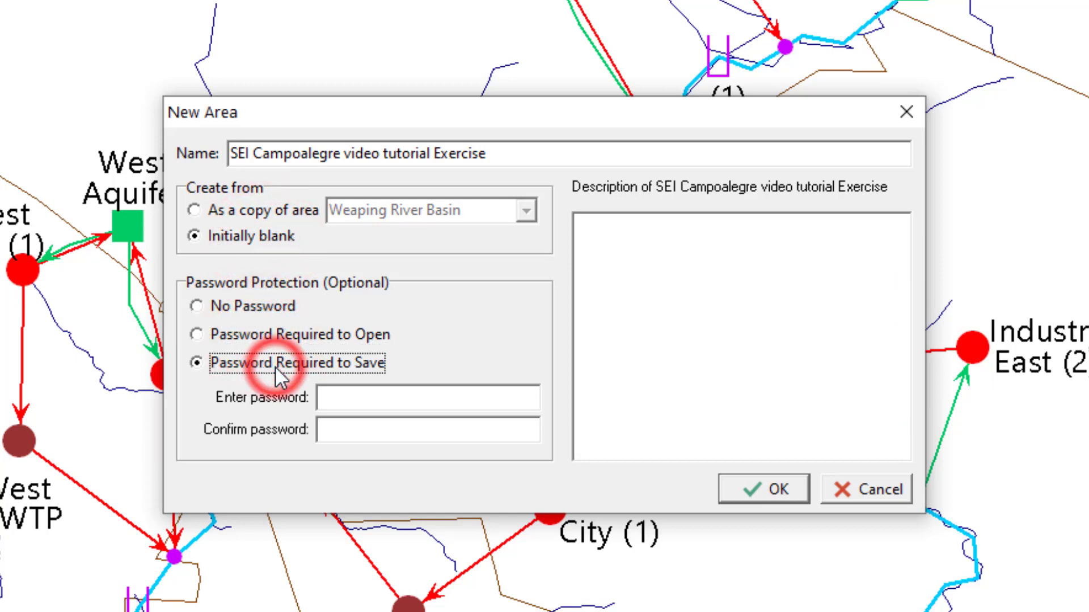
{"action": "left_click", "coordinate": [276, 308]}
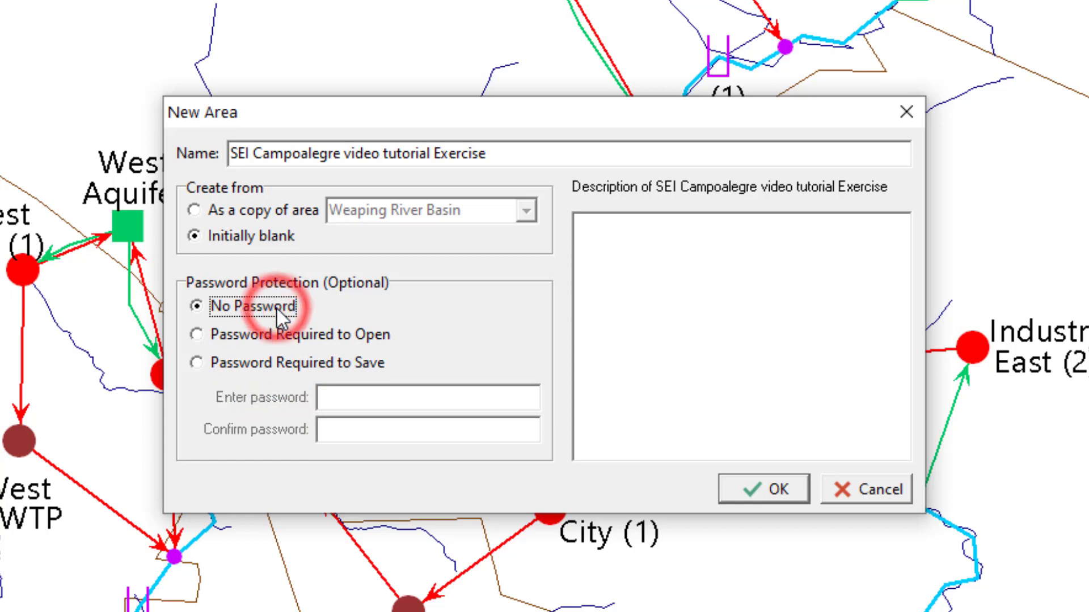
Step: Enter the description "WEAP video tutorial exercise, create a new area, Campoalegre project" and create the area
{"action": "left_click", "coordinate": [680, 311]}
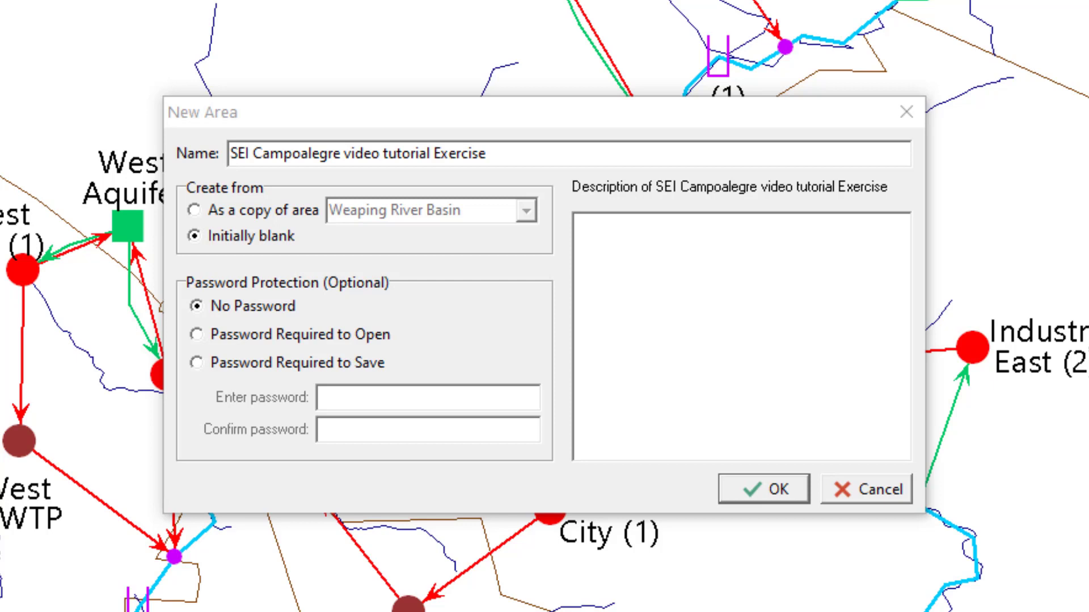
{"action": "left_click", "coordinate": [746, 345]}
{"action": "type", "text": "WEAP video tutorial exercise, create a new area, Campoalegre project"}
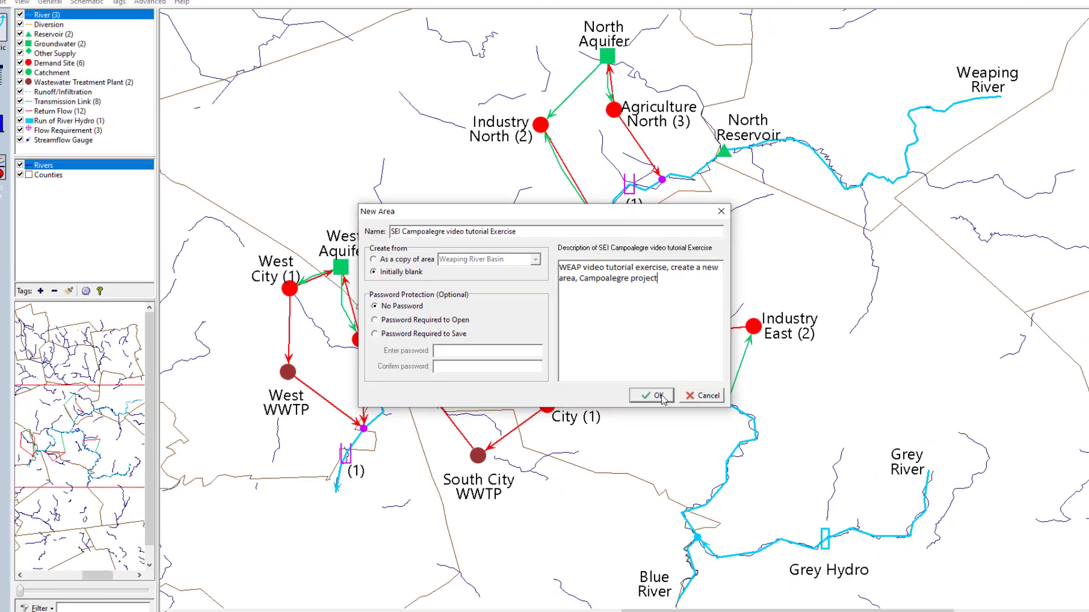
{"action": "left_click", "coordinate": [787, 490]}
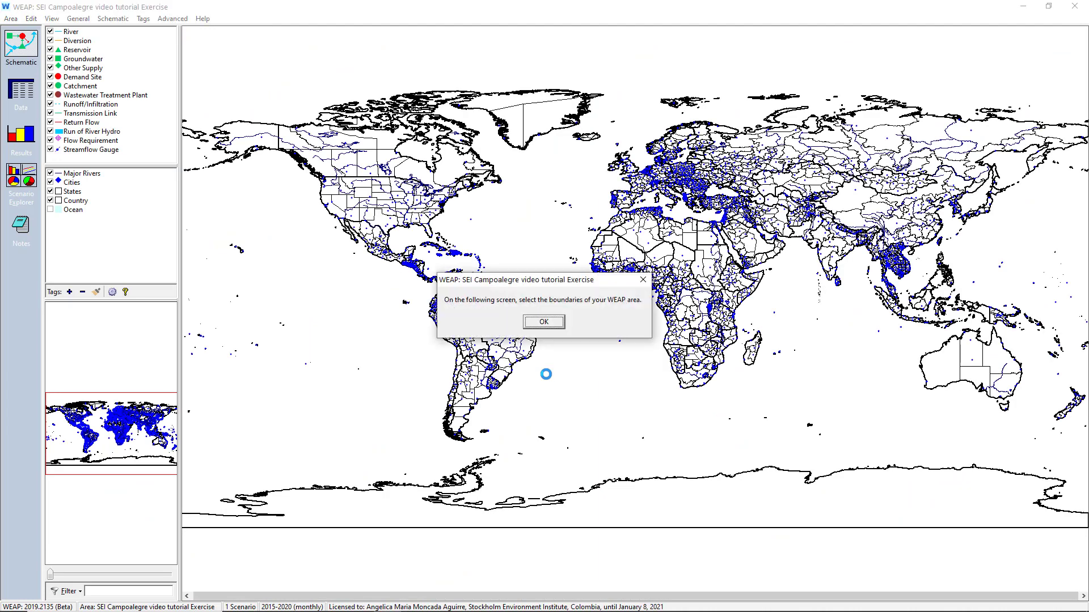
Step: Switch to File Explorer and locate the new area's folder inside WEAP Areas
{"action": "left_click", "coordinate": [452, 554]}
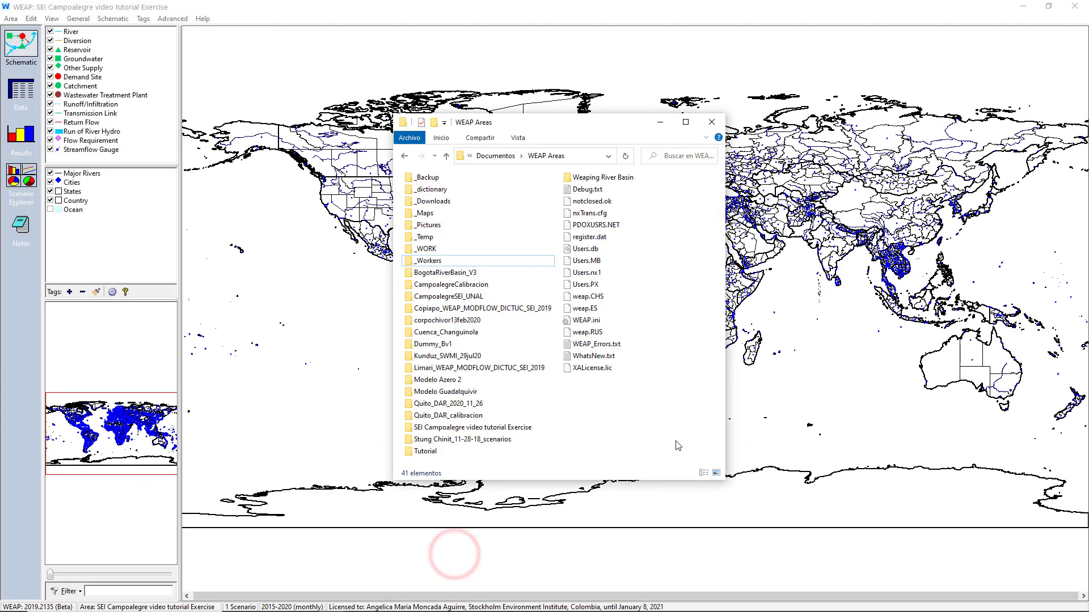
{"action": "left_click", "coordinate": [506, 431]}
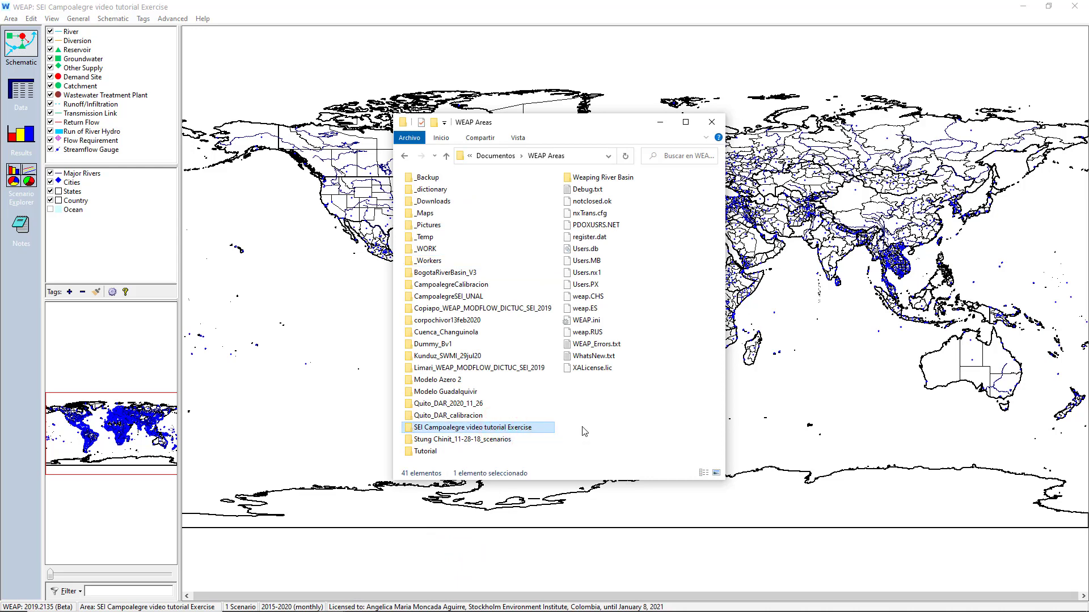
{"action": "left_click", "coordinate": [659, 121]}
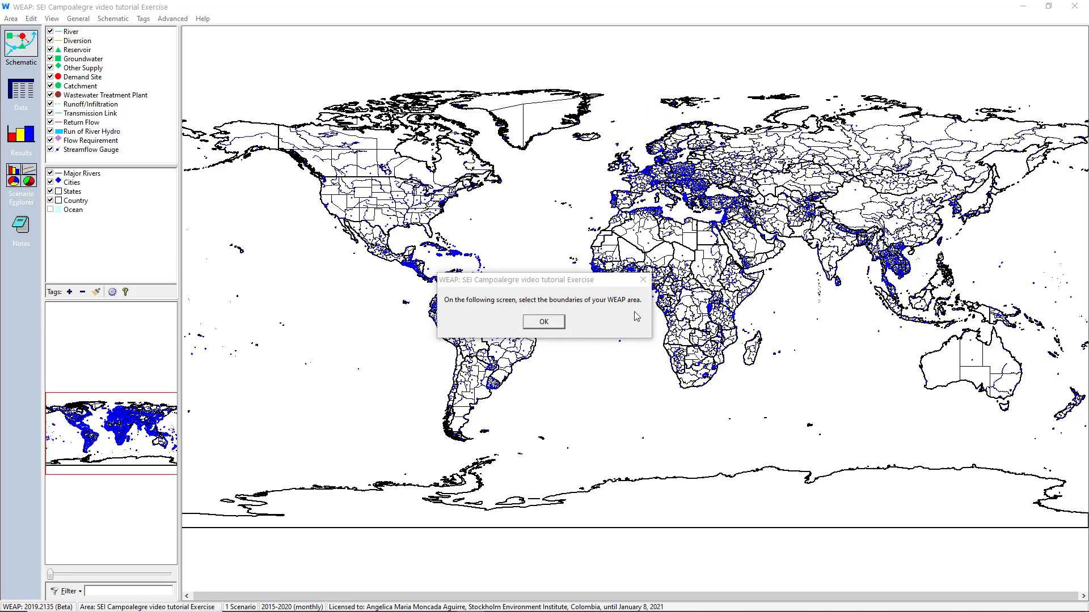
Step: Set the area boundaries to a rectangle covering Manizales, Pereira and the eastern part of Risaralda
{"action": "left_click", "coordinate": [556, 321]}
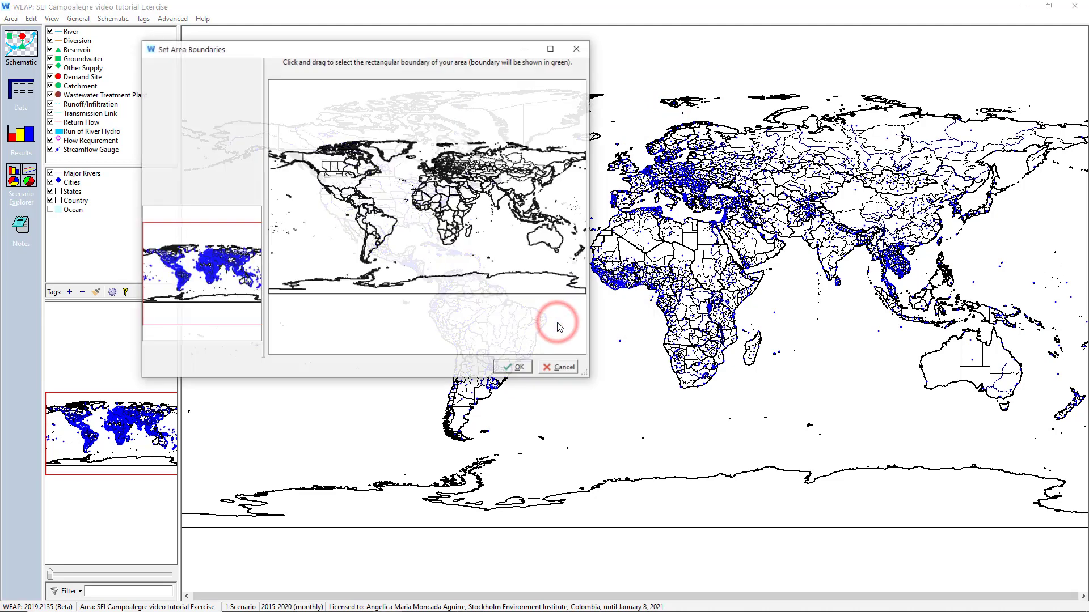
{"action": "left_click_drag", "start_coordinate": [466, 51], "coordinate": [655, 139]}
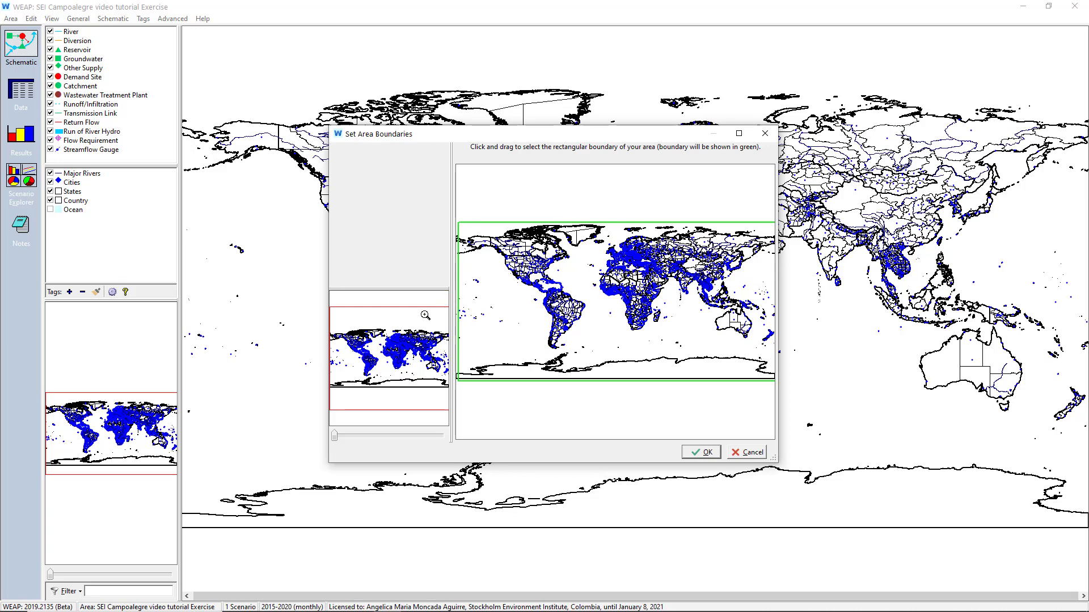
{"action": "left_click_drag", "start_coordinate": [359, 351], "coordinate": [374, 366]}
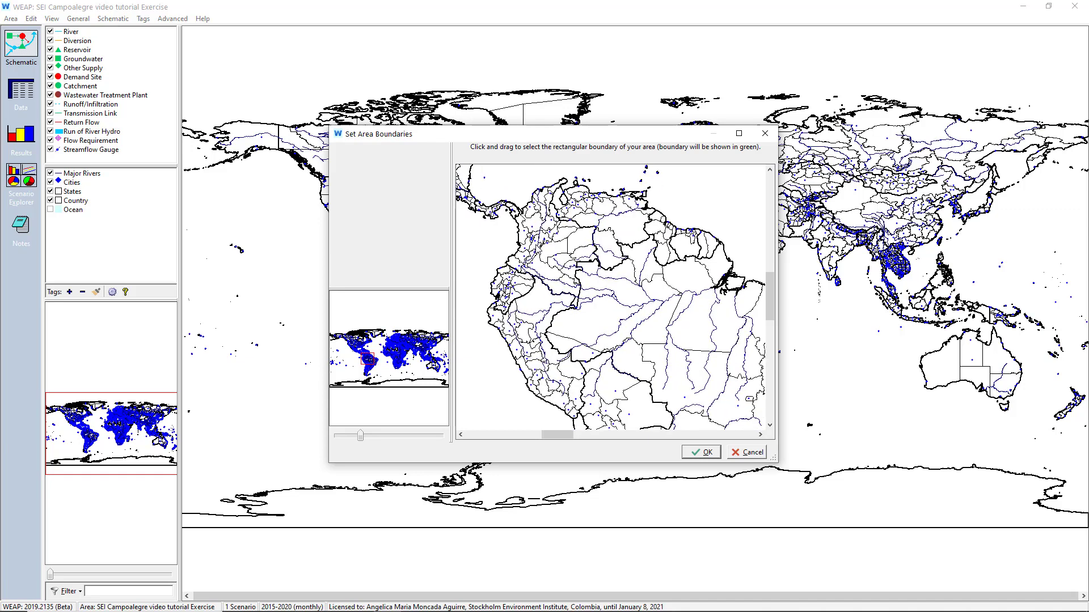
{"action": "scroll", "coordinate": [553, 239], "scroll_direction": "up", "scroll_amount": 3}
{"action": "scroll", "coordinate": [573, 313], "scroll_direction": "up", "scroll_amount": 1}
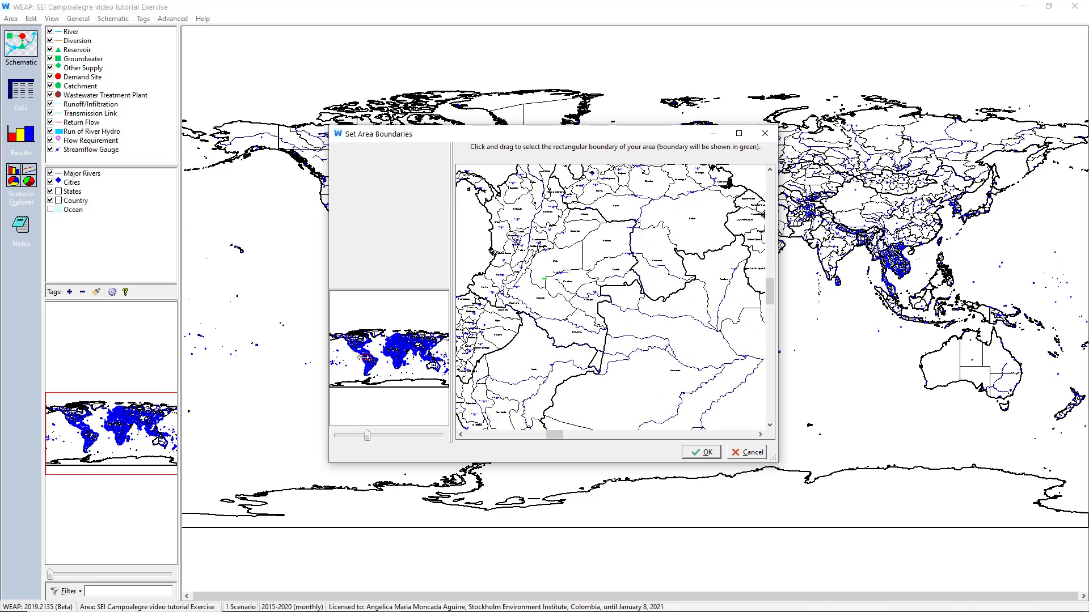
{"action": "scroll", "coordinate": [461, 293], "scroll_direction": "up", "scroll_amount": 1}
{"action": "scroll", "coordinate": [533, 201], "scroll_direction": "up", "scroll_amount": 1}
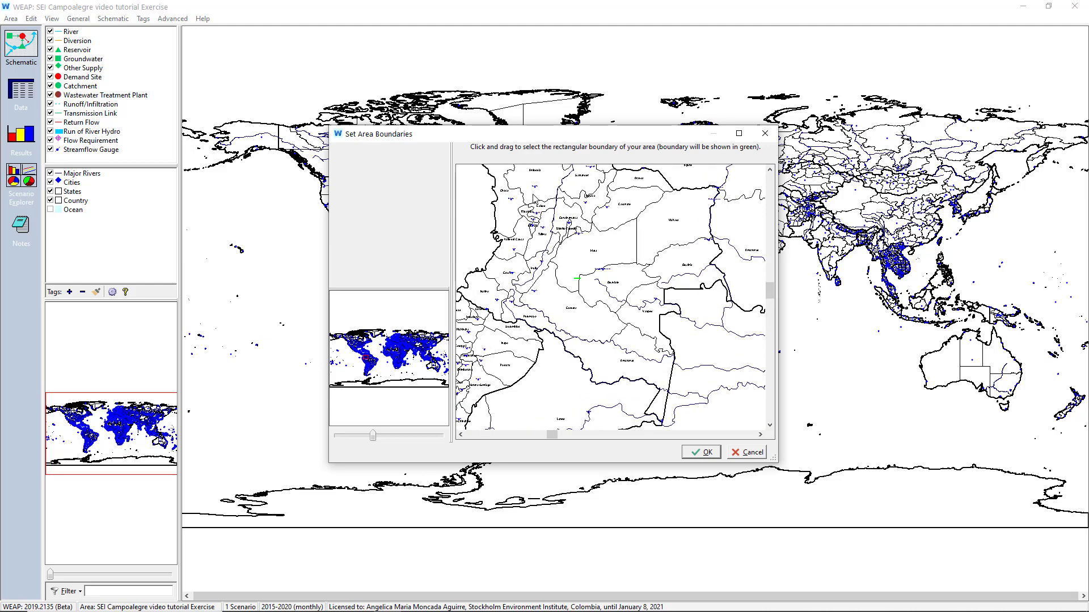
{"action": "scroll", "coordinate": [532, 201], "scroll_direction": "up", "scroll_amount": 3}
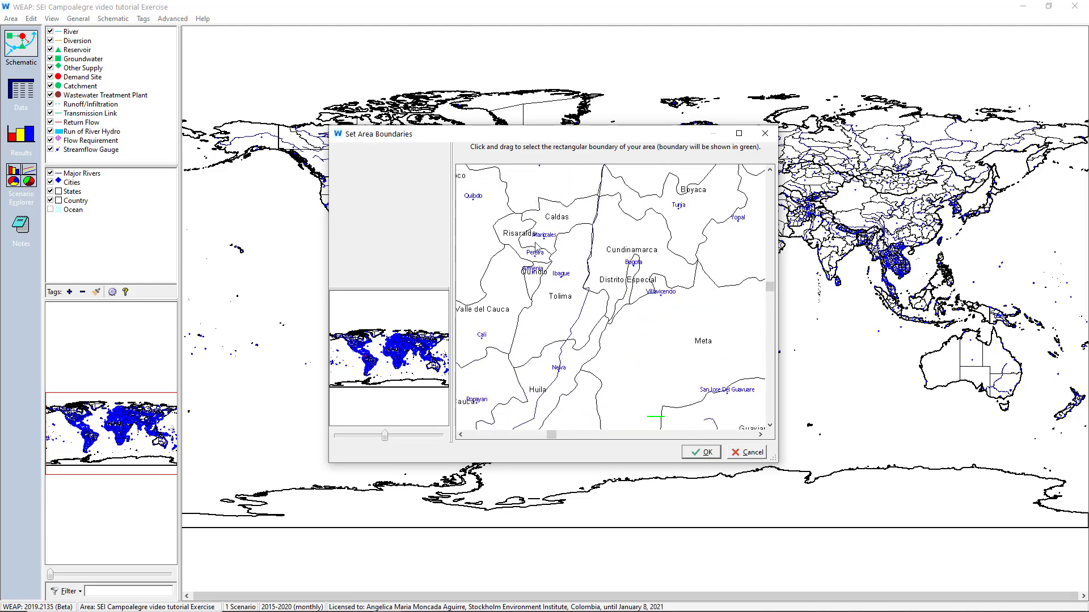
{"action": "scroll", "coordinate": [537, 247], "scroll_direction": "up", "scroll_amount": 2}
{"action": "scroll", "coordinate": [536, 247], "scroll_direction": "up", "scroll_amount": 1}
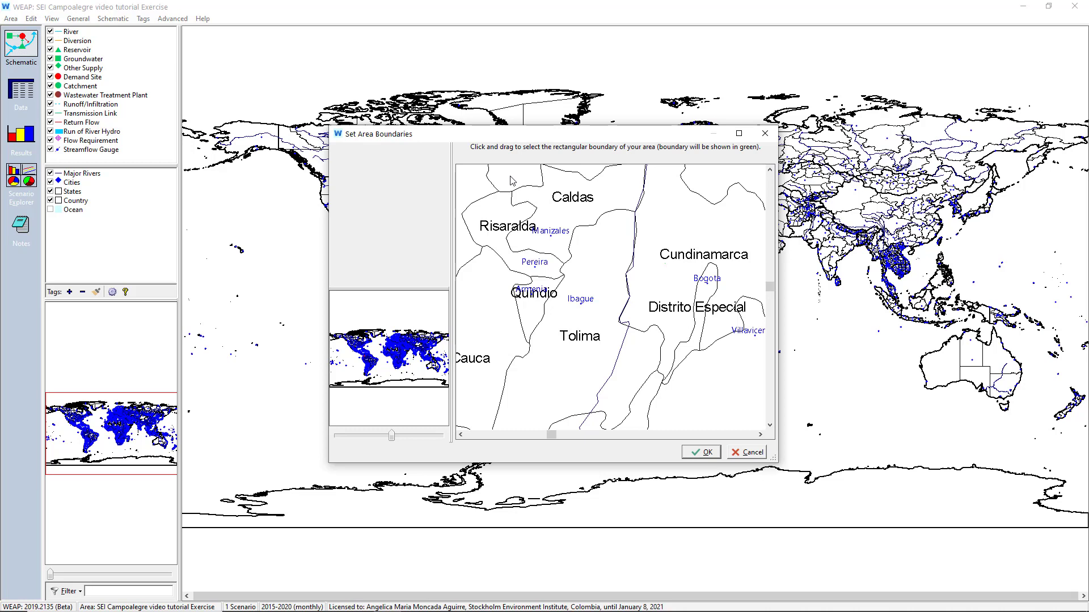
{"action": "left_click", "coordinate": [492, 208]}
{"action": "left_click_drag", "start_coordinate": [492, 208], "coordinate": [588, 281]}
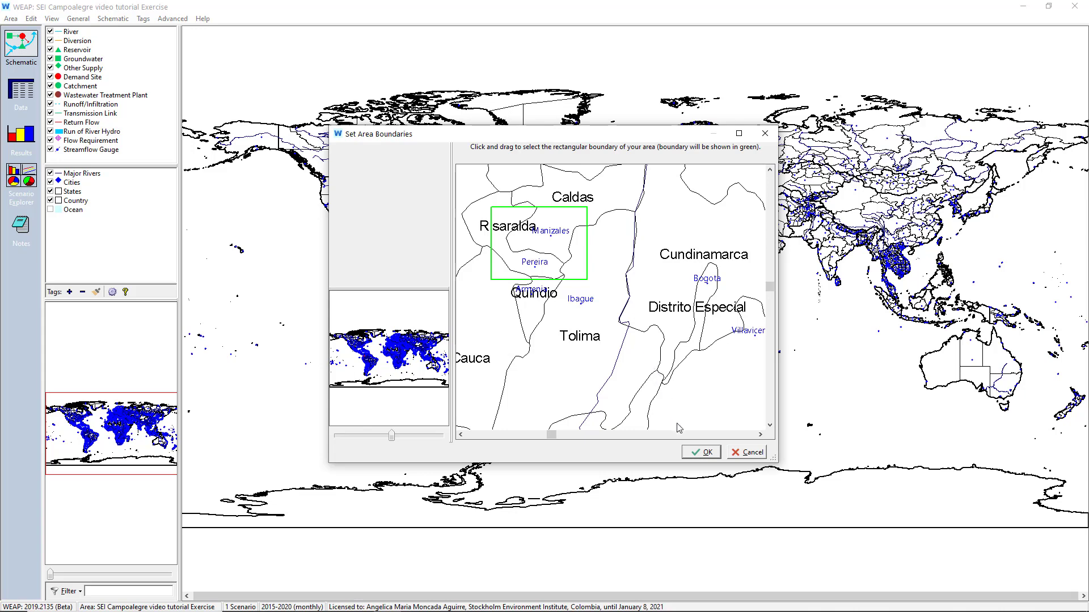
{"action": "left_click", "coordinate": [700, 454]}
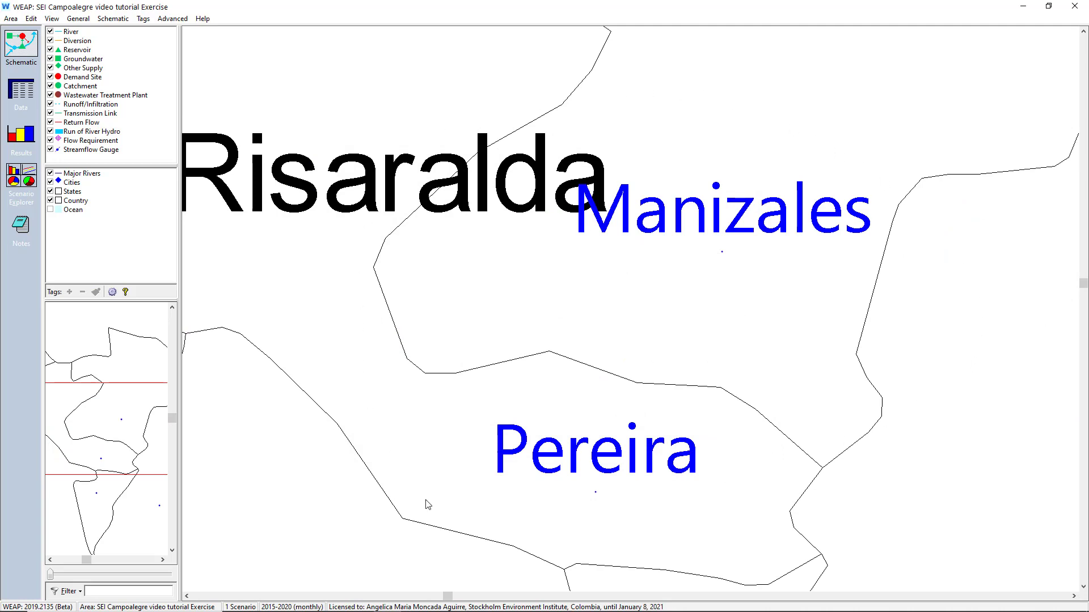
Step: Redefine the area boundaries from the schematic as a smaller rectangle closely around Manizales and Pereira
{"action": "scroll", "coordinate": [459, 334], "scroll_direction": "down", "scroll_amount": 3}
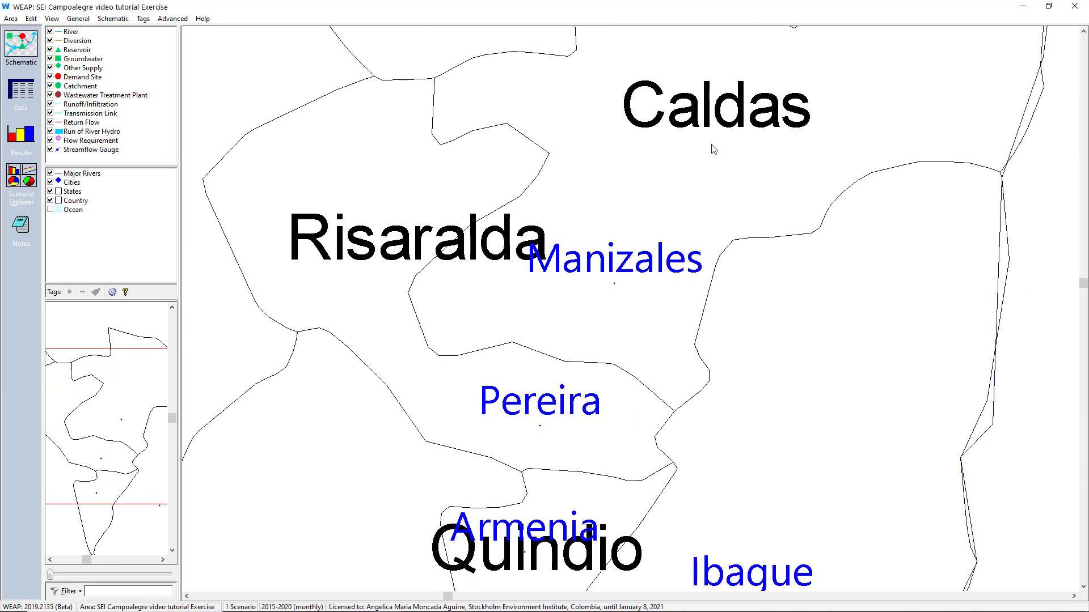
{"action": "right_click", "coordinate": [653, 188]}
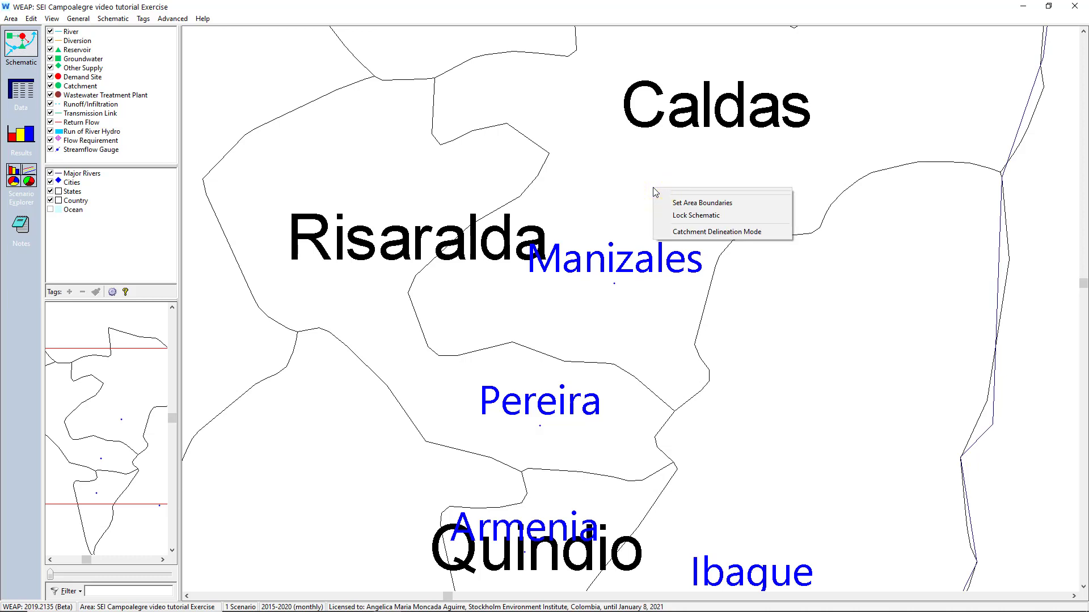
{"action": "left_click", "coordinate": [673, 201]}
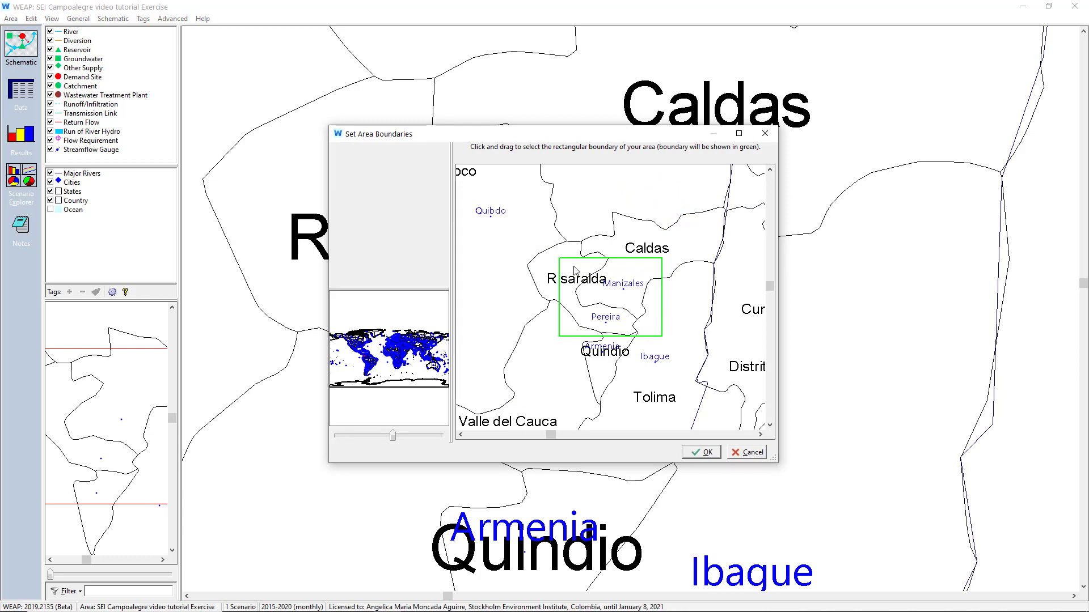
{"action": "left_click_drag", "start_coordinate": [573, 272], "coordinate": [642, 336]}
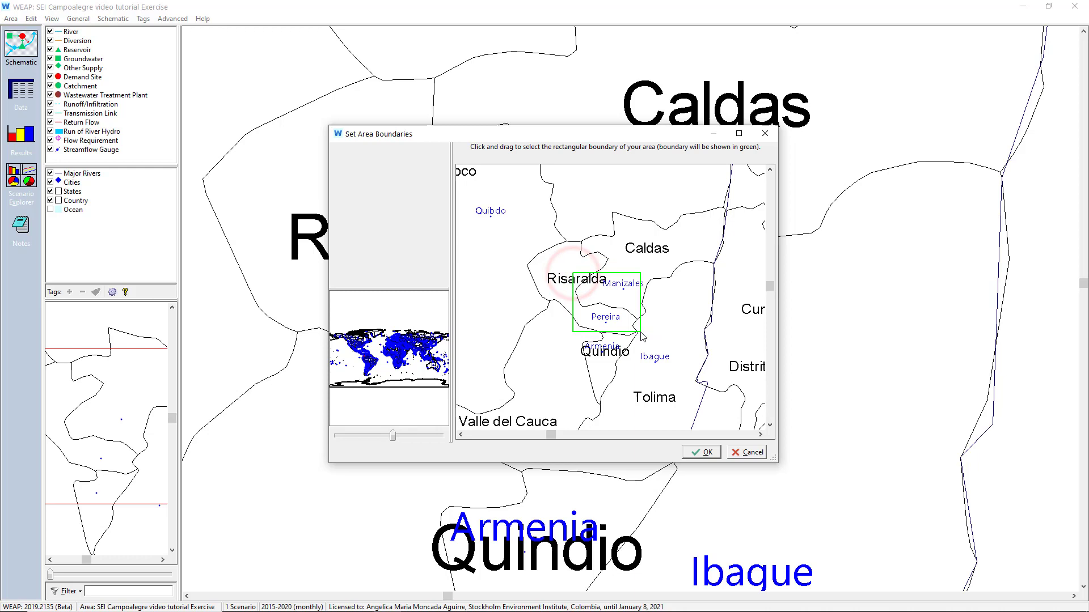
{"action": "left_click", "coordinate": [701, 452]}
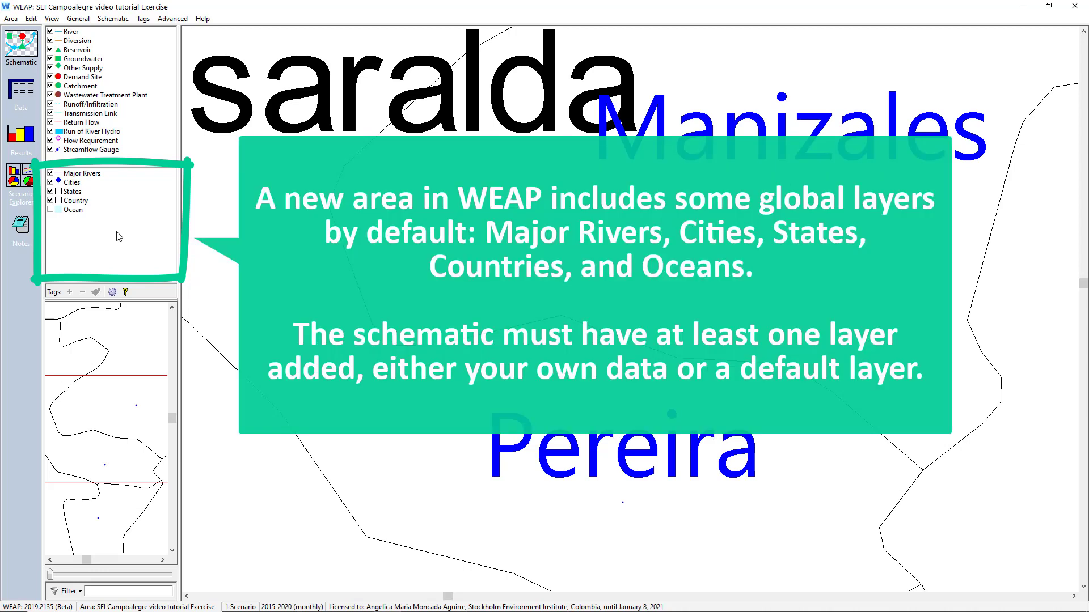
Step: Turn on the Ocean background layer
{"action": "left_click", "coordinate": [50, 209]}
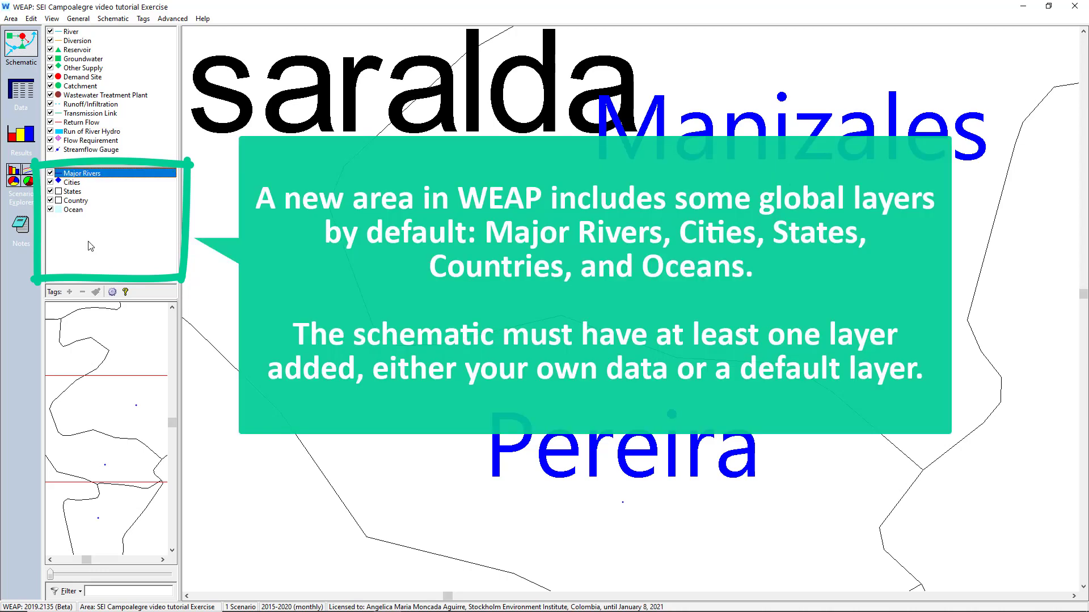
{"action": "left_click", "coordinate": [72, 191]}
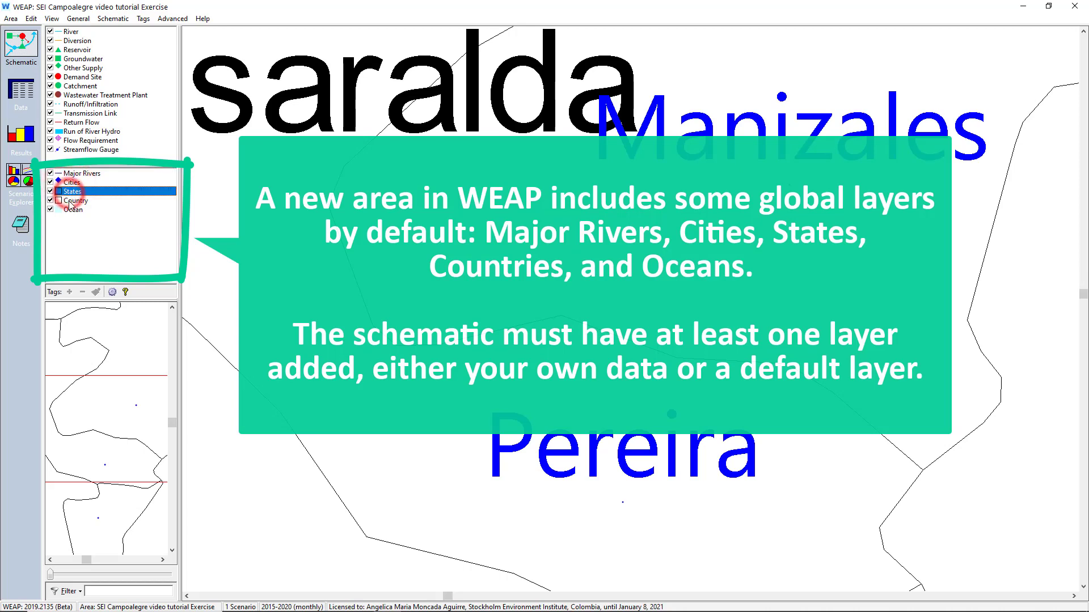
{"action": "left_click", "coordinate": [70, 201]}
{"action": "left_click", "coordinate": [73, 211]}
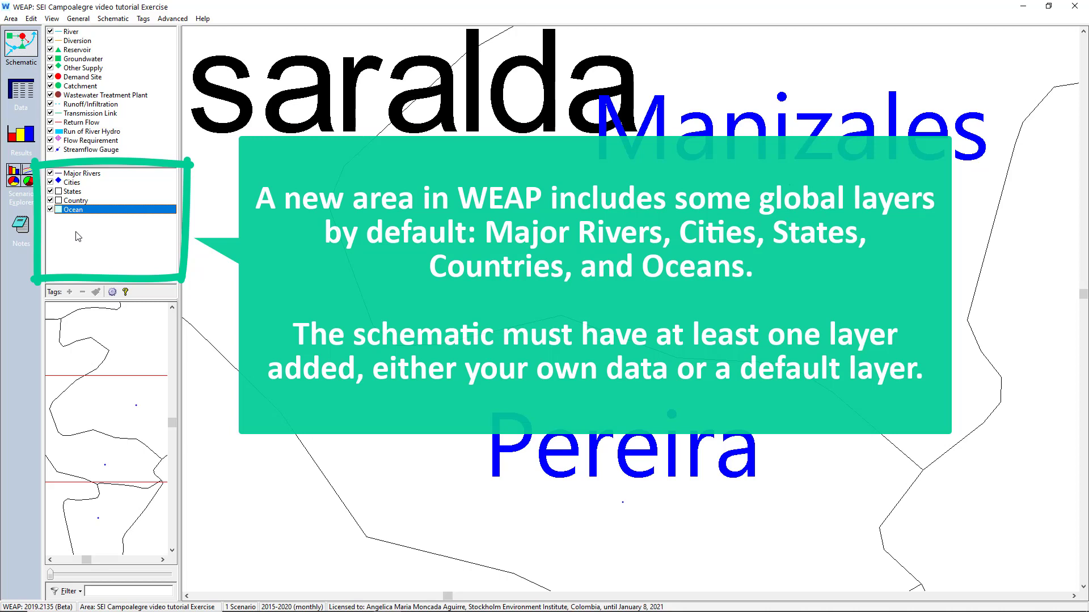
Step: Remove the Country background layer from the schematic and confirm the removal
{"action": "left_click", "coordinate": [76, 202]}
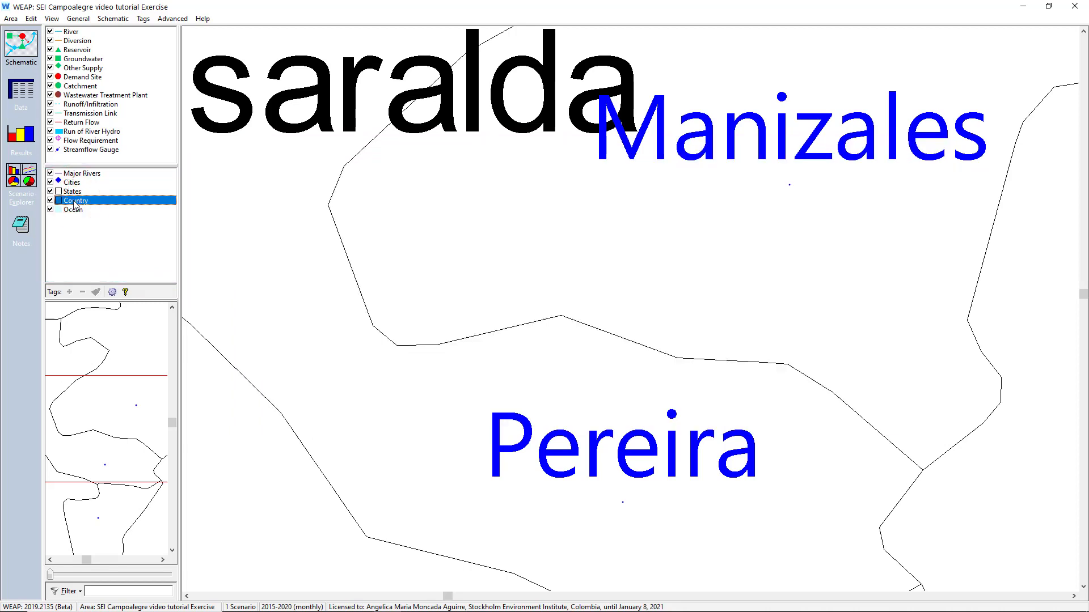
{"action": "right_click", "coordinate": [75, 202]}
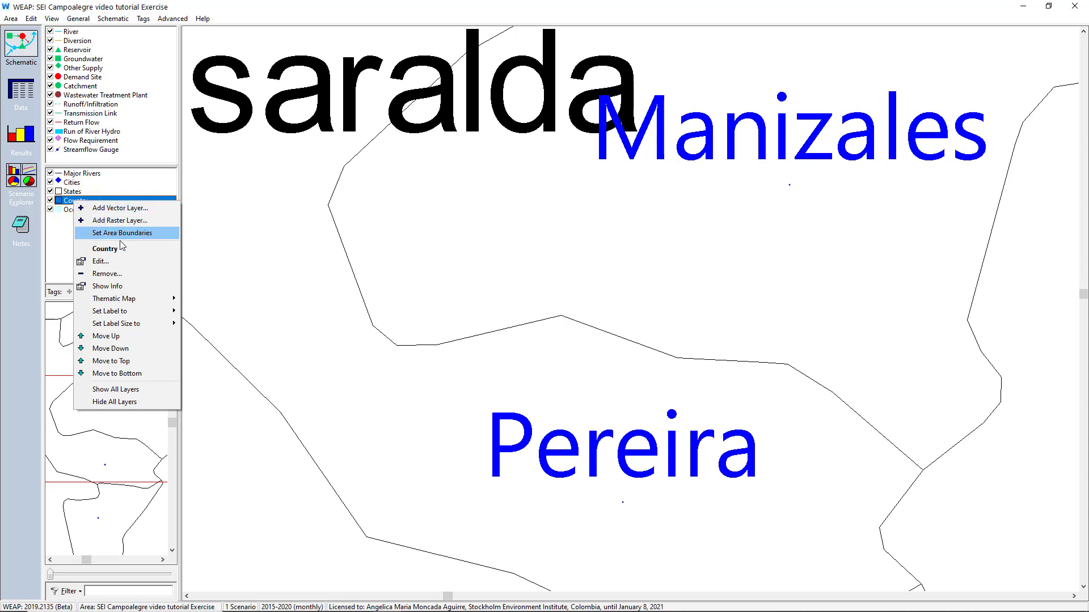
{"action": "left_click", "coordinate": [121, 272]}
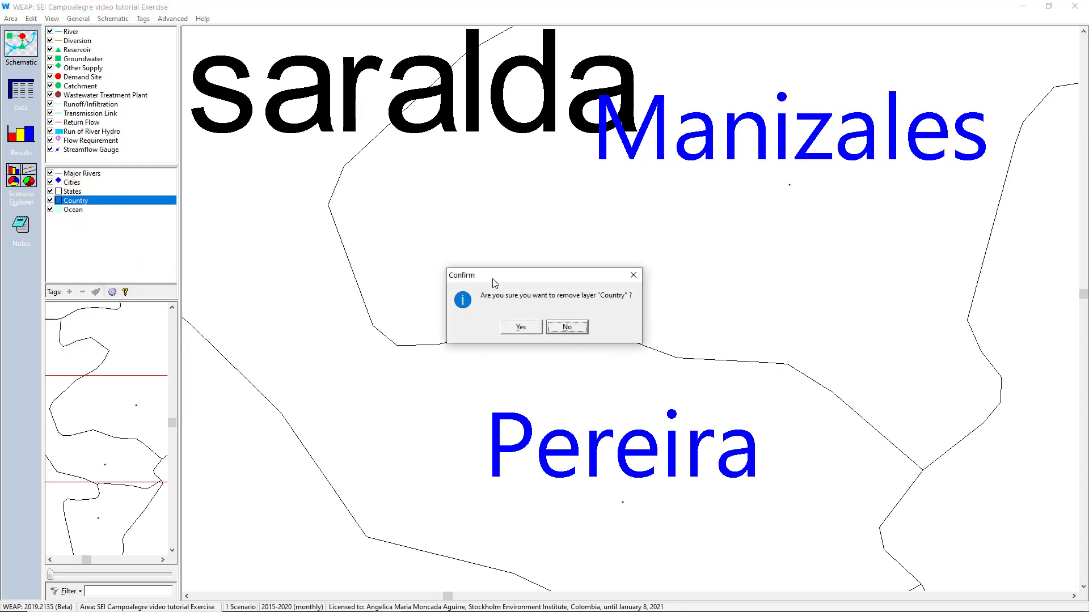
{"action": "left_click", "coordinate": [518, 334]}
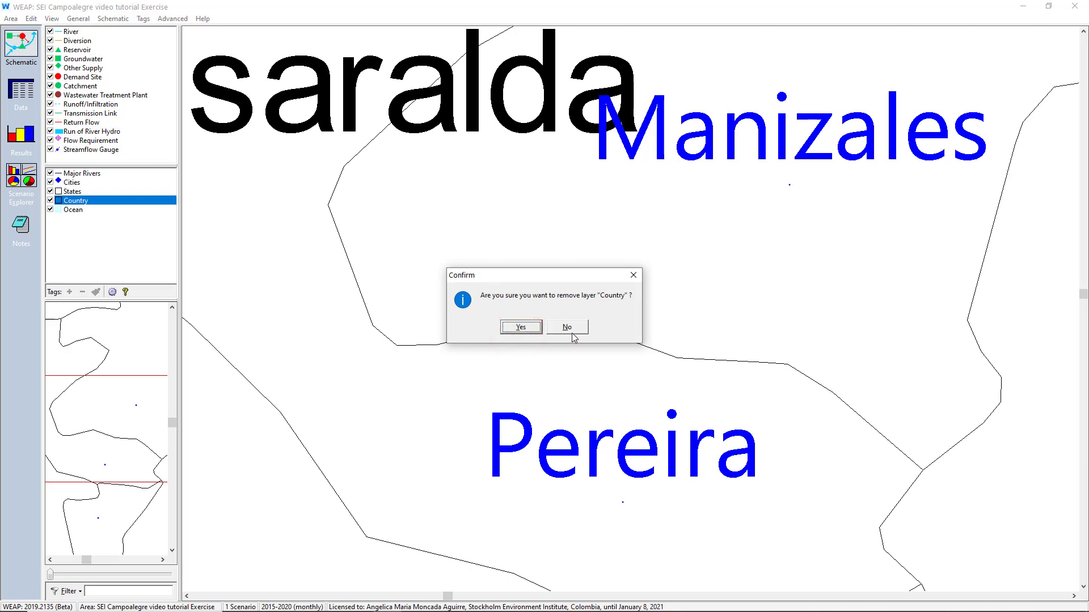
{"action": "left_click", "coordinate": [521, 337]}
{"action": "left_click", "coordinate": [521, 336]}
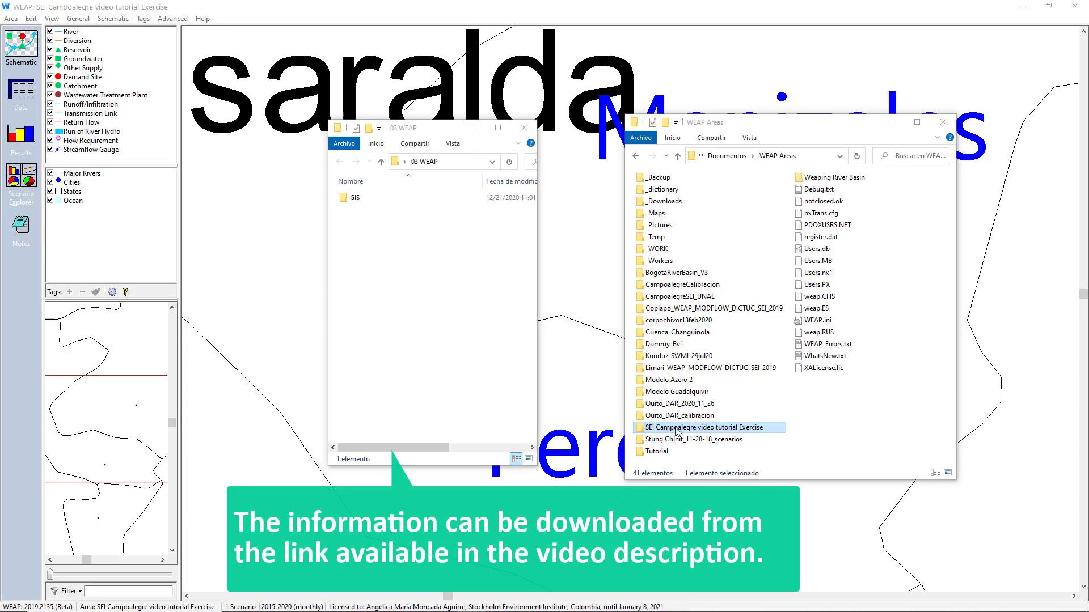
Step: Open the SEI Campoalegre video tutorial Exercise area folder and review the files in the GIS folder under 03 WEAP
{"action": "double_click", "coordinate": [763, 431]}
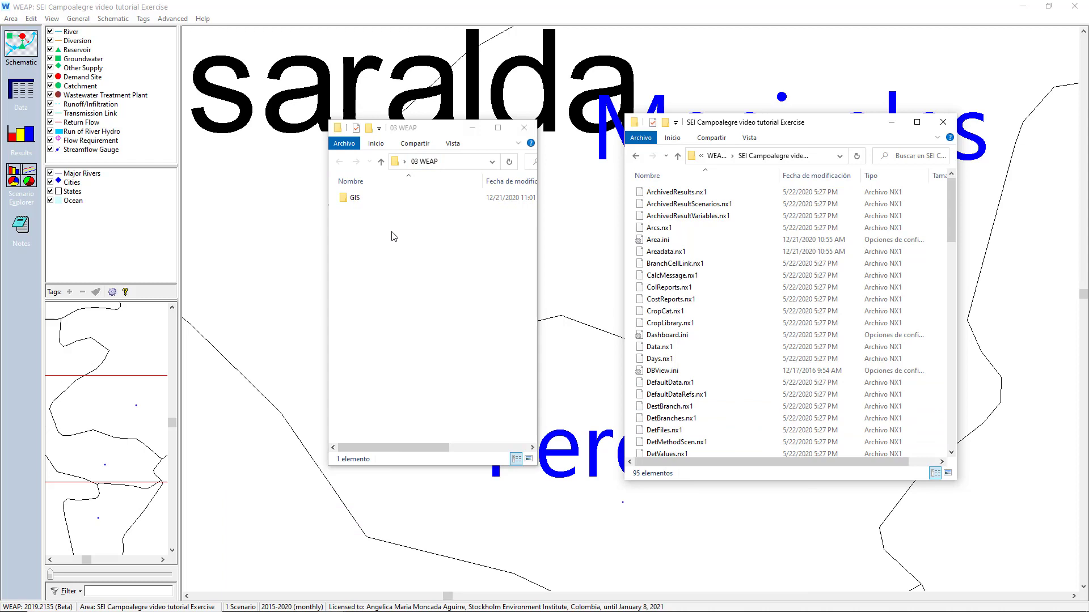
{"action": "left_click", "coordinate": [364, 200]}
{"action": "double_click", "coordinate": [365, 198]}
{"action": "left_click_drag", "start_coordinate": [380, 335], "coordinate": [375, 192]}
{"action": "left_click", "coordinate": [396, 318]}
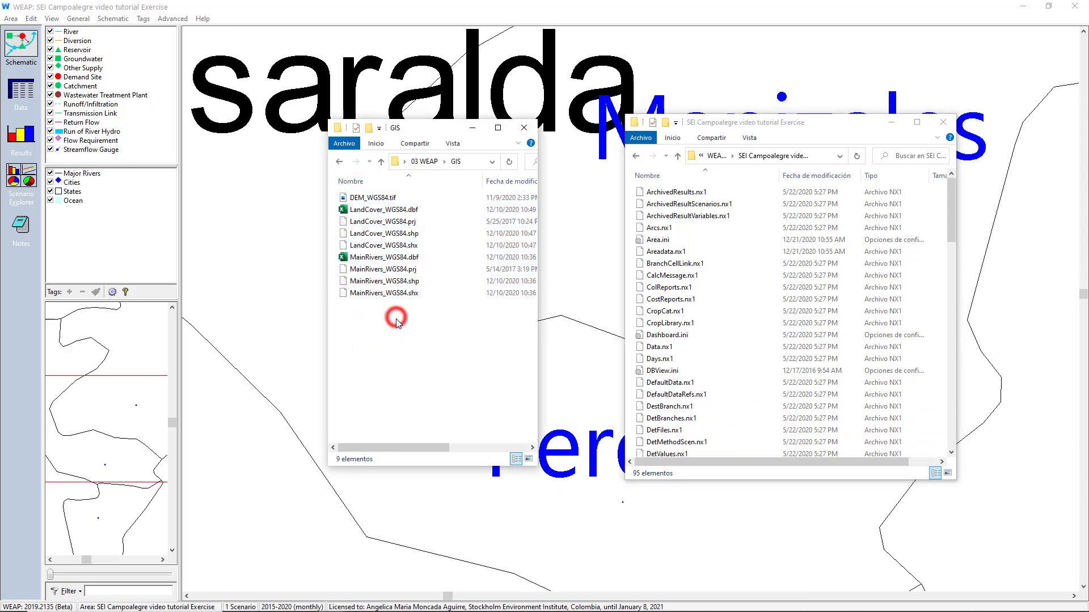
{"action": "left_click", "coordinate": [383, 200]}
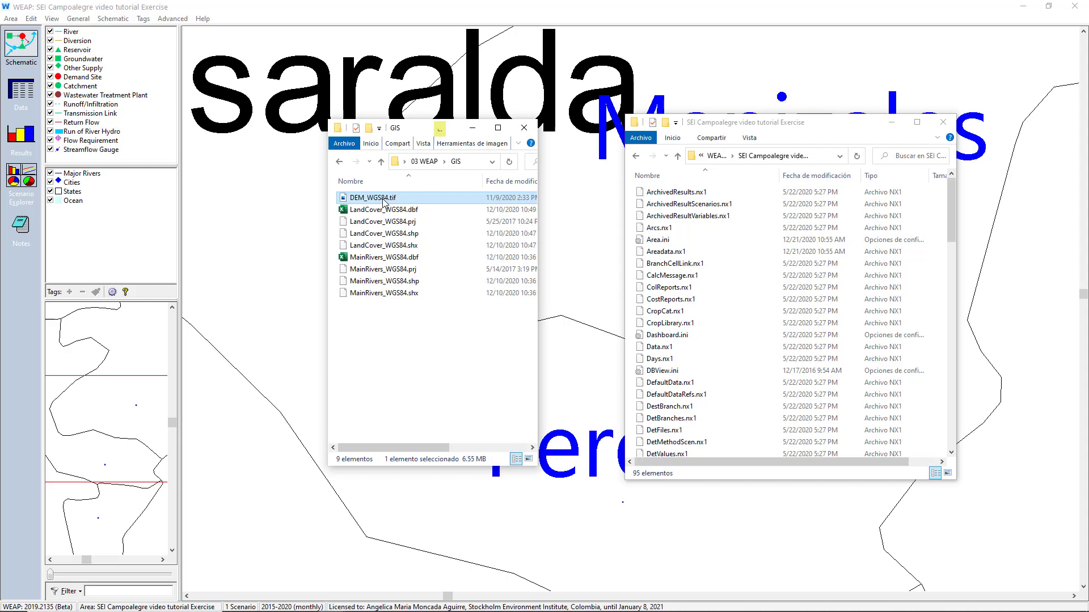
{"action": "left_click", "coordinate": [395, 307]}
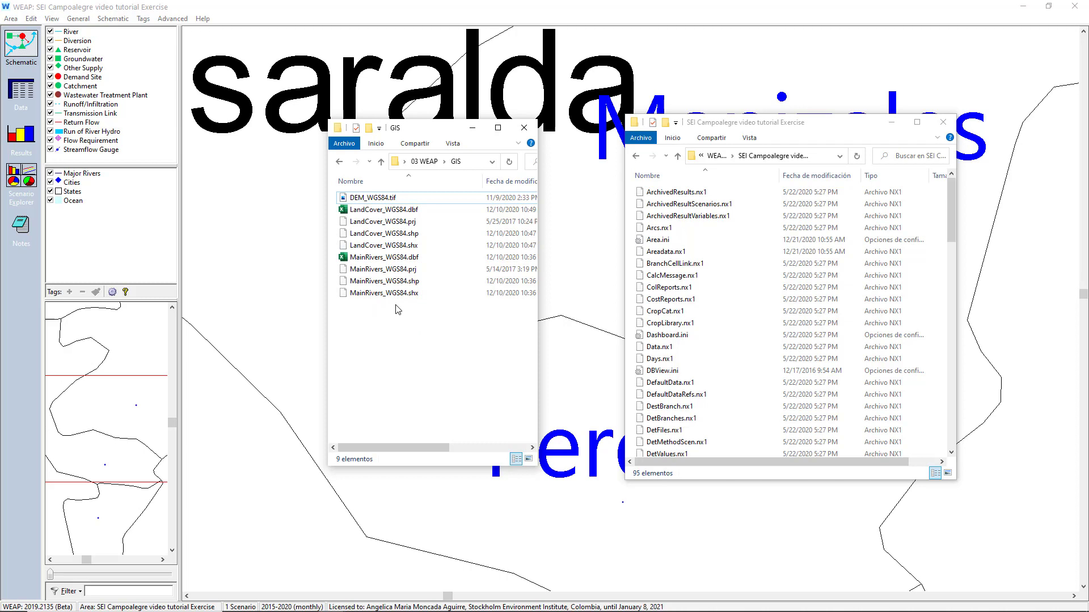
Step: Copy the GIS folder from 03 WEAP into the area's folder and minimize both File Explorer windows
{"action": "left_click", "coordinate": [435, 163]}
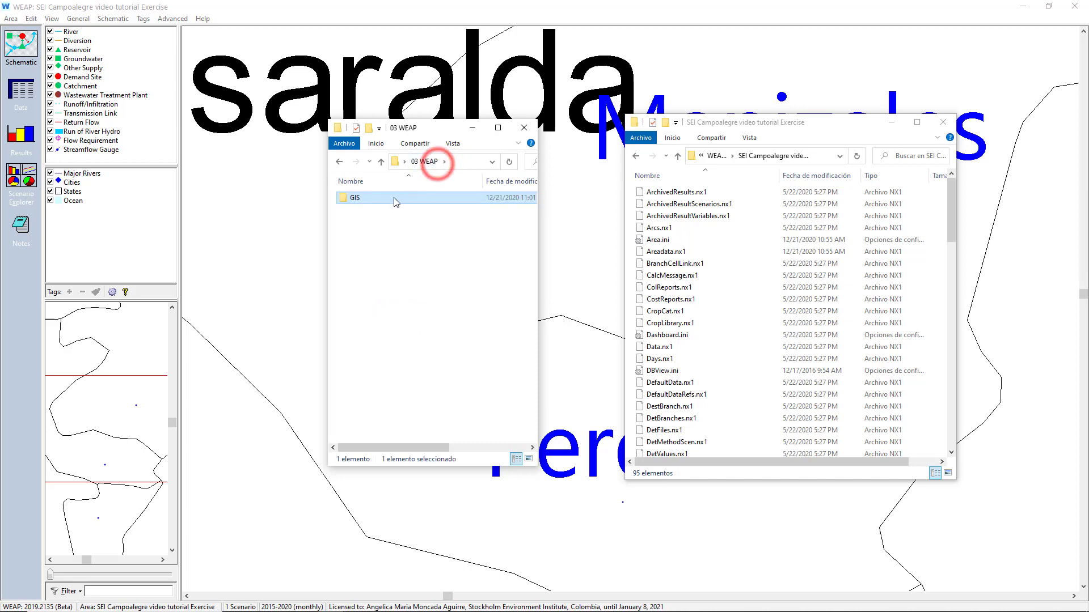
{"action": "left_click", "coordinate": [393, 197]}
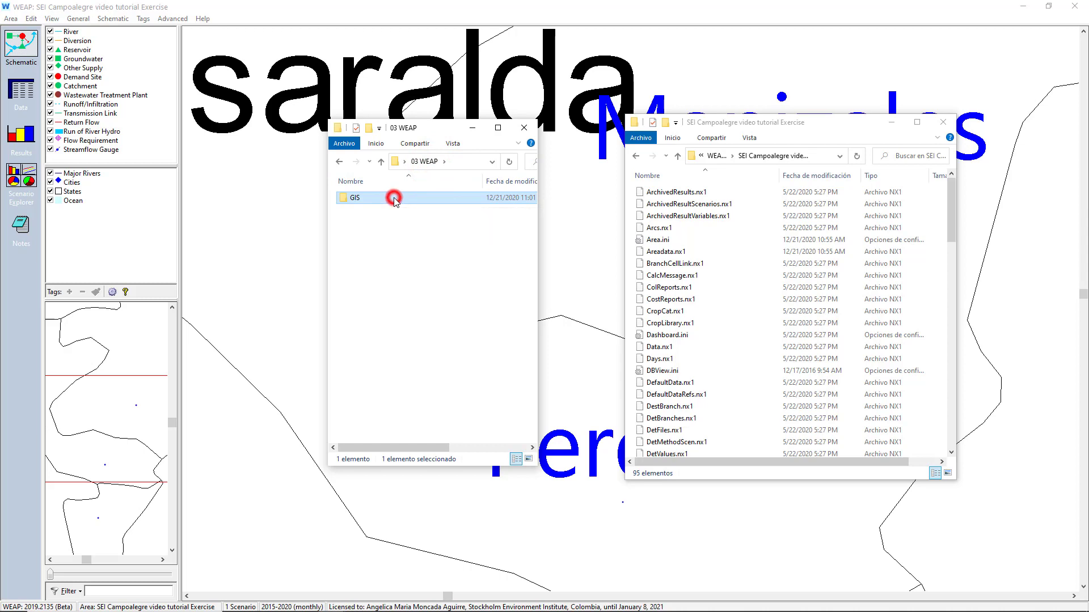
{"action": "left_click", "coordinate": [690, 265]}
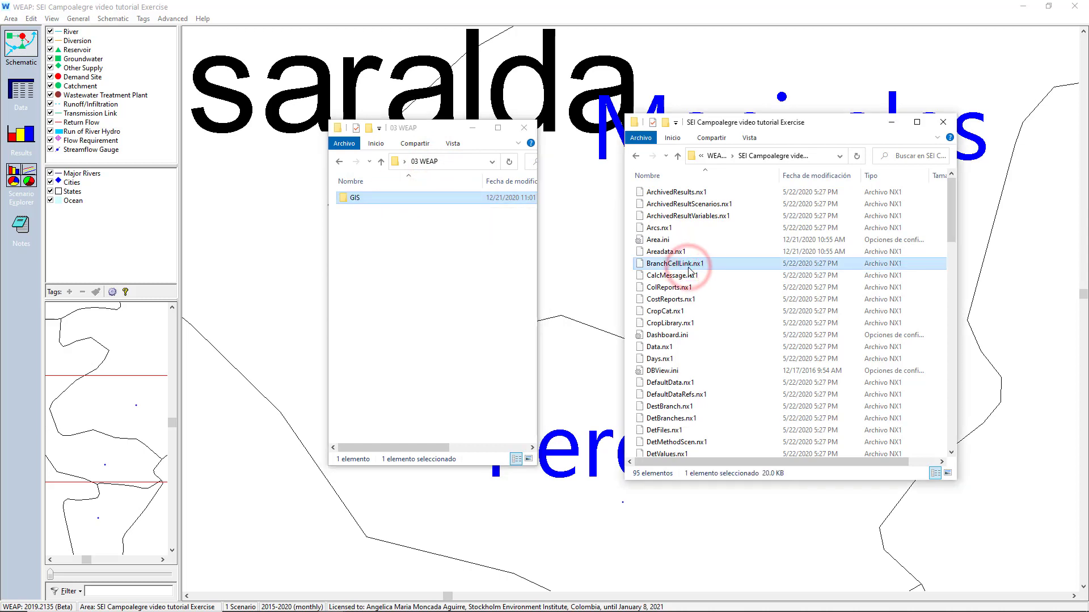
{"action": "key", "text": "ctrl+v"}
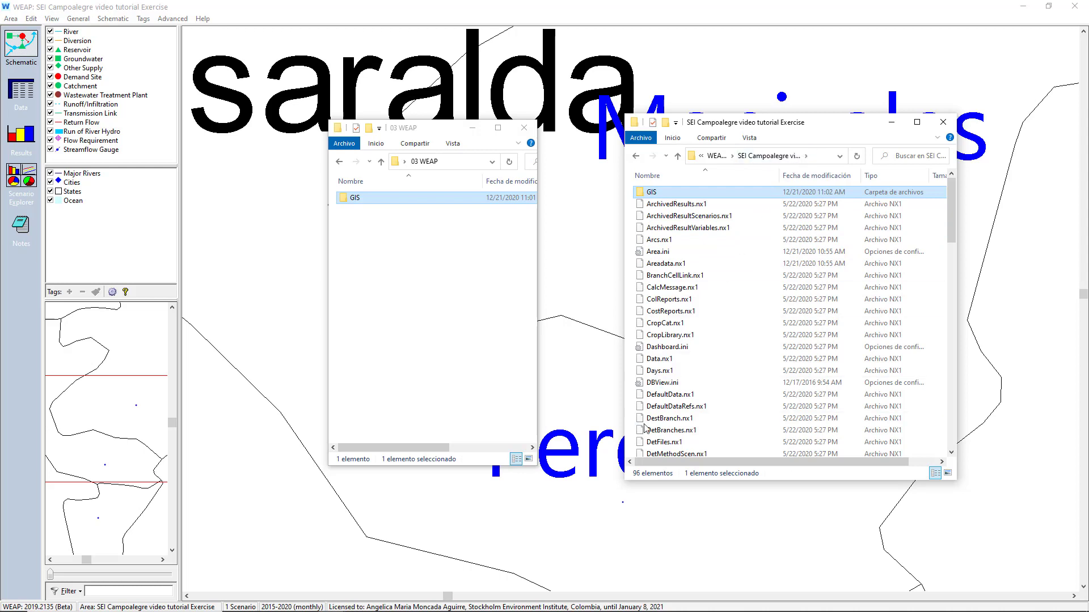
{"action": "left_click", "coordinate": [891, 121]}
{"action": "left_click", "coordinate": [462, 131]}
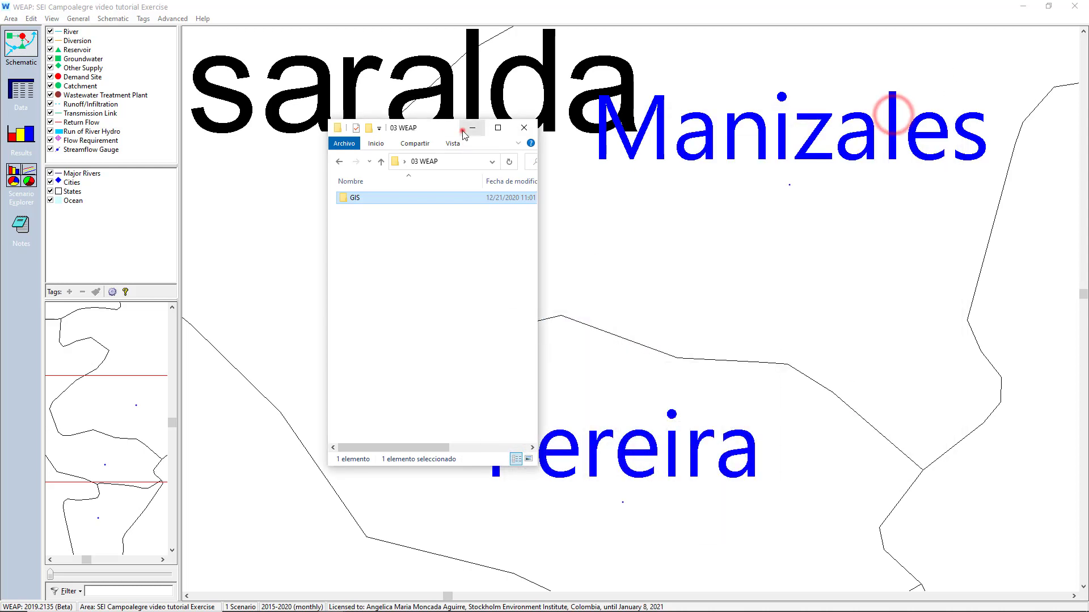
Step: Add MainRivers_WGS84.shp from the area's GIS folder as a vector layer
{"action": "right_click", "coordinate": [107, 213]}
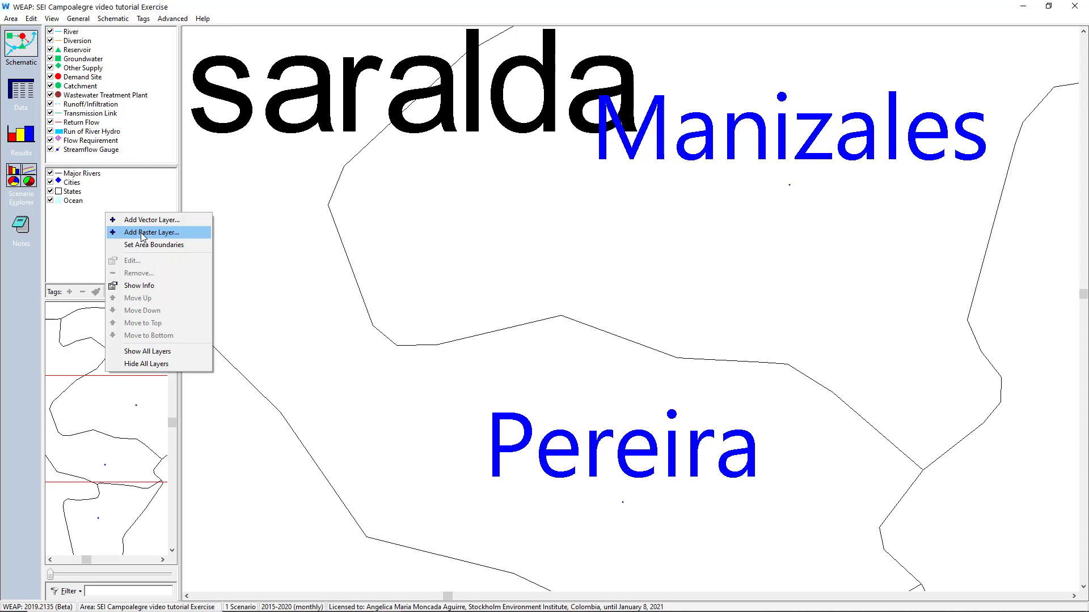
{"action": "left_click", "coordinate": [145, 225]}
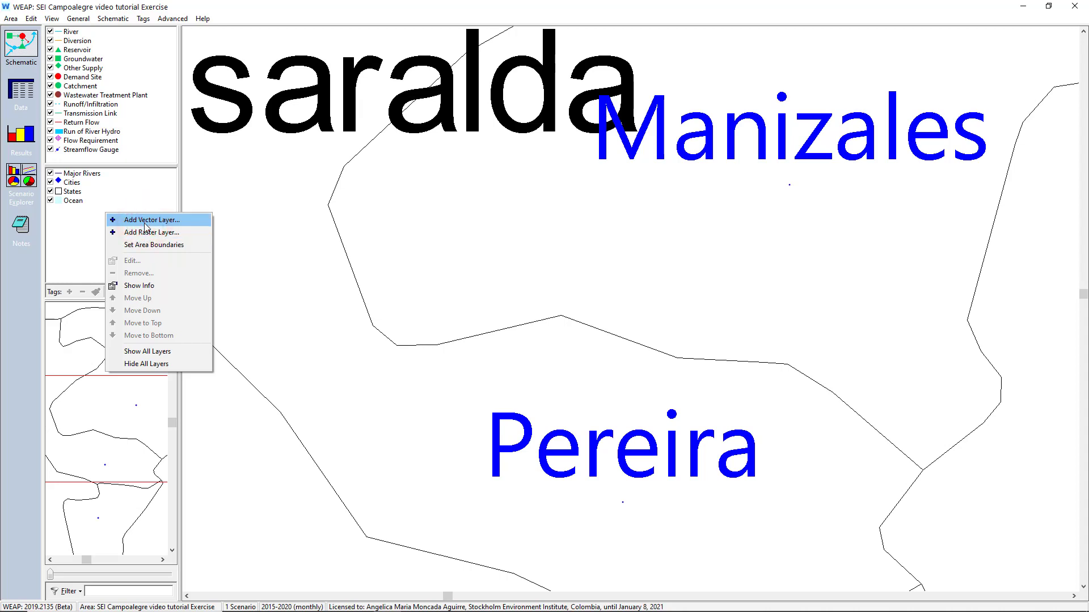
{"action": "left_click", "coordinate": [145, 225]}
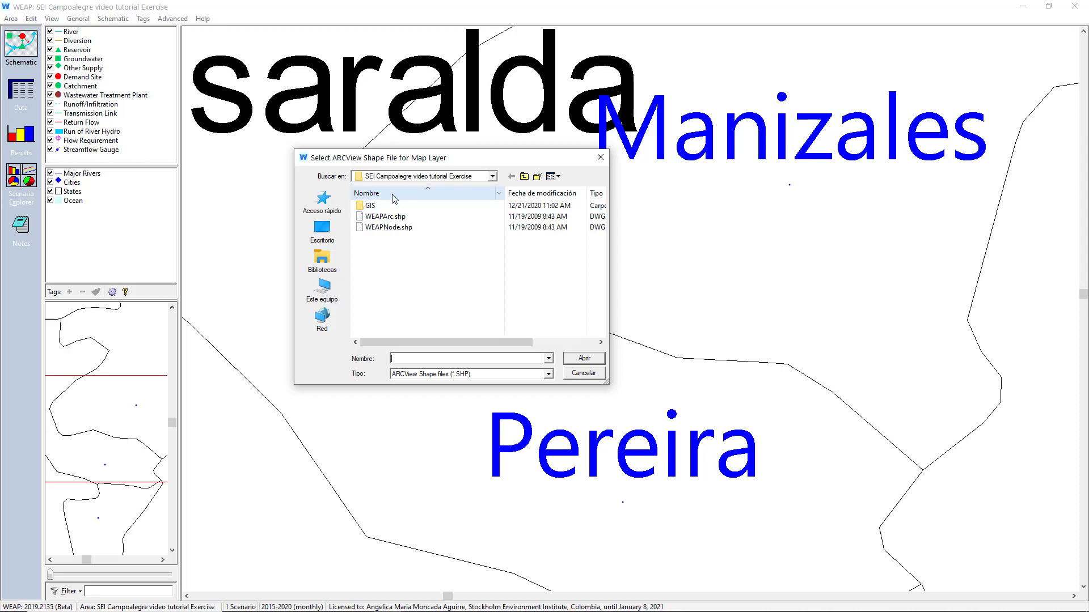
{"action": "double_click", "coordinate": [383, 206]}
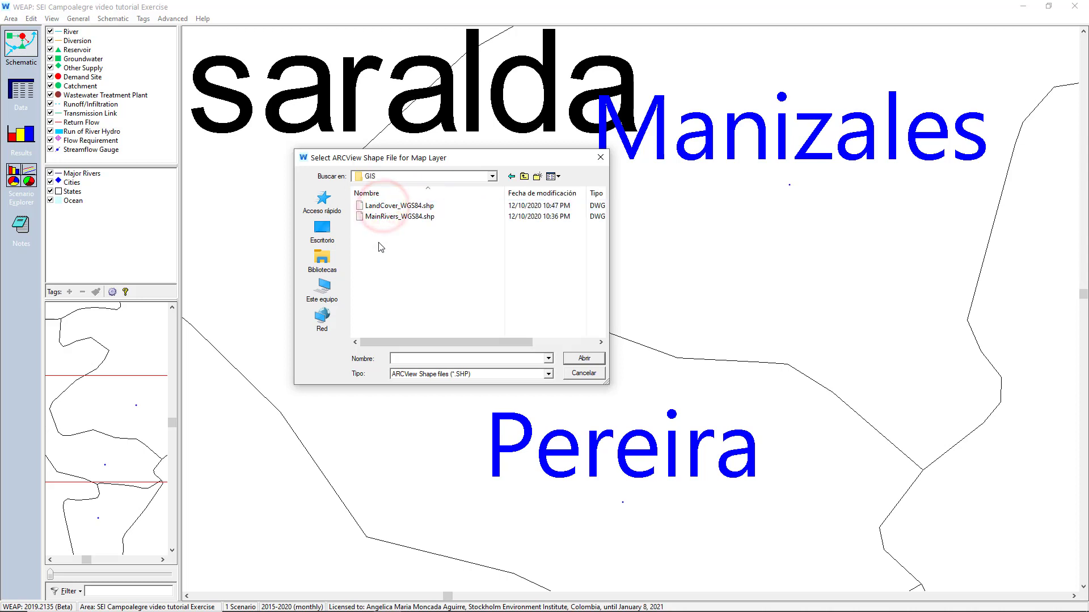
{"action": "left_click", "coordinate": [391, 217]}
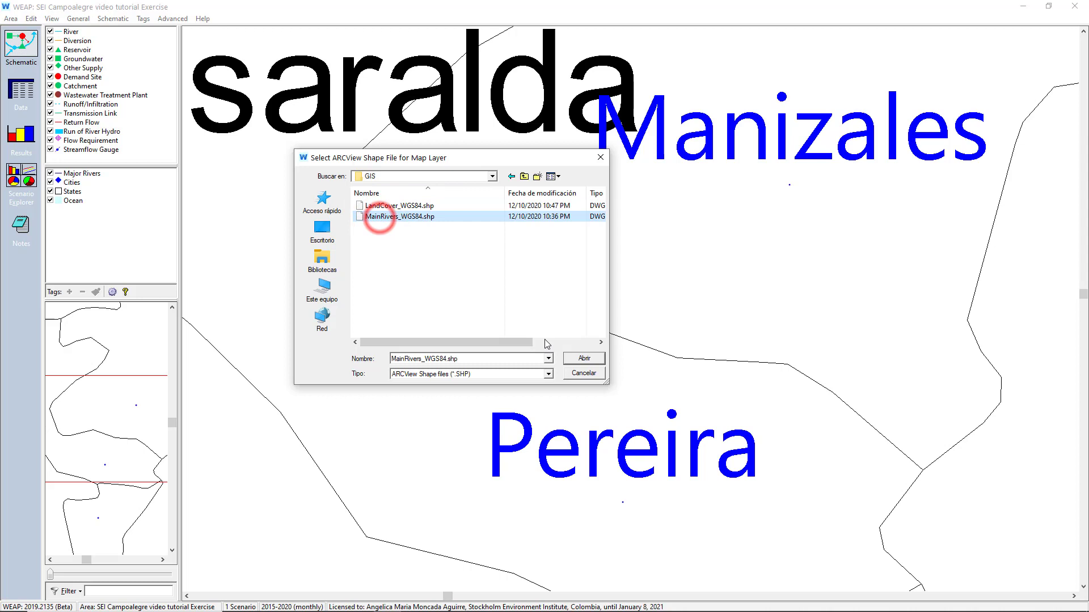
{"action": "left_click", "coordinate": [579, 357]}
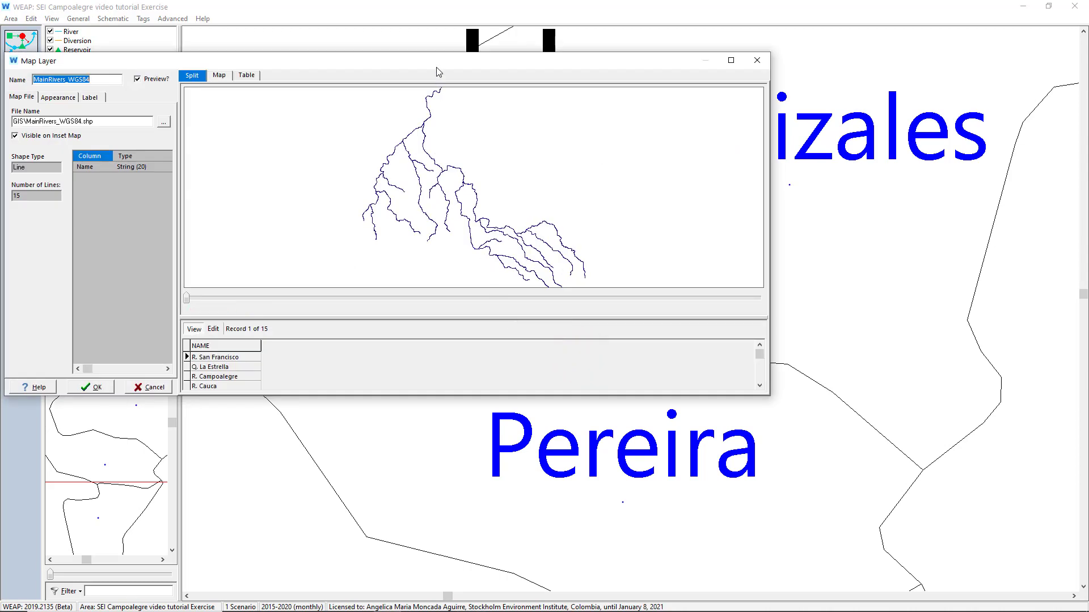
{"action": "left_click_drag", "start_coordinate": [438, 72], "coordinate": [551, 165]}
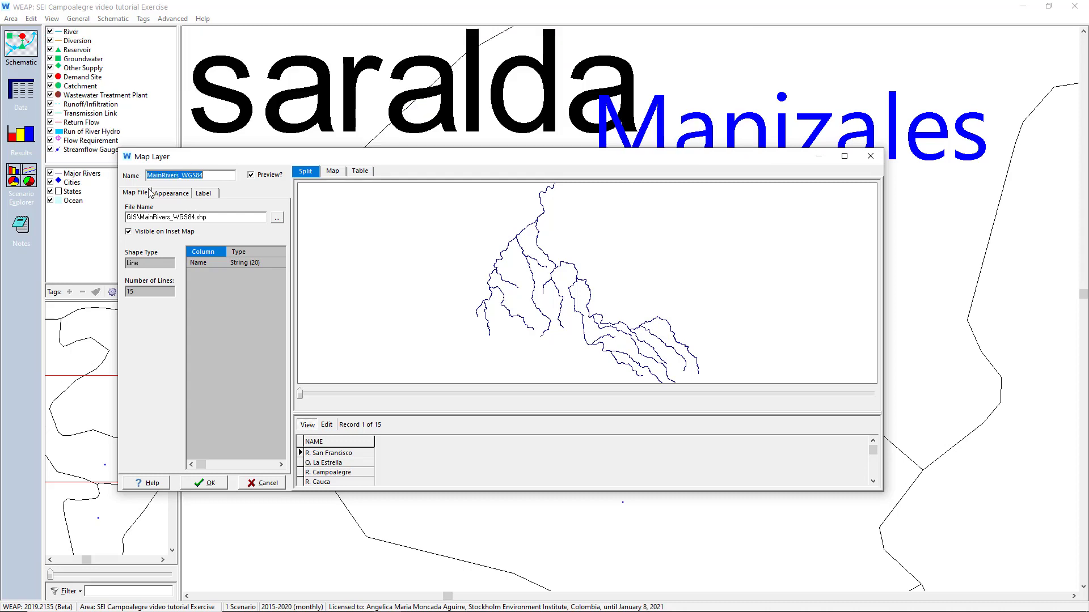
Step: Examine the river names in the MainRivers_WGS84 attribute table, then return to the split map and table preview
{"action": "left_click", "coordinate": [141, 196]}
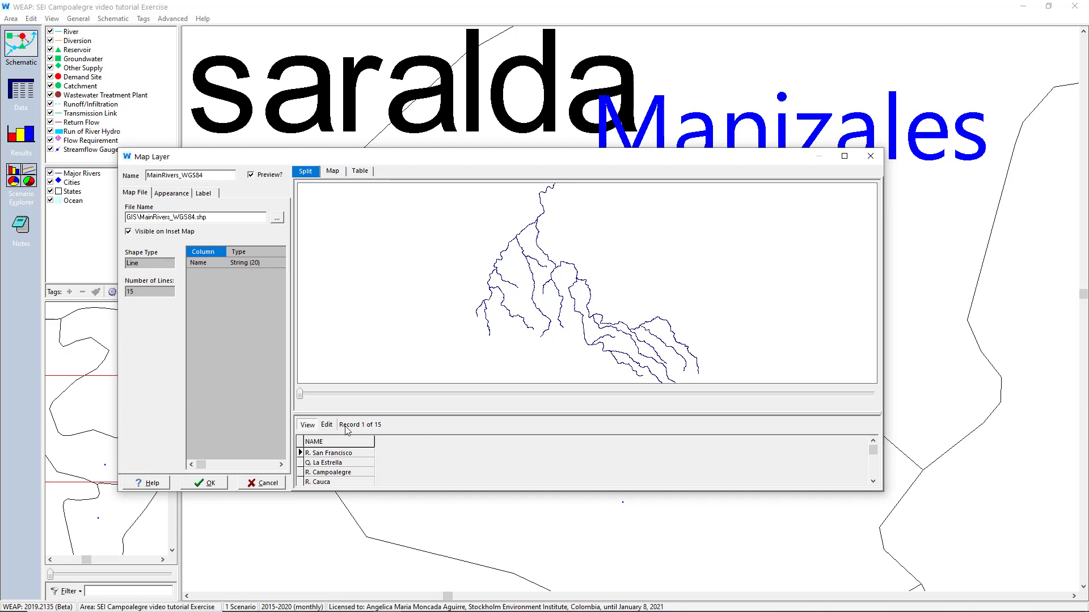
{"action": "left_click_drag", "start_coordinate": [379, 416], "coordinate": [383, 321]}
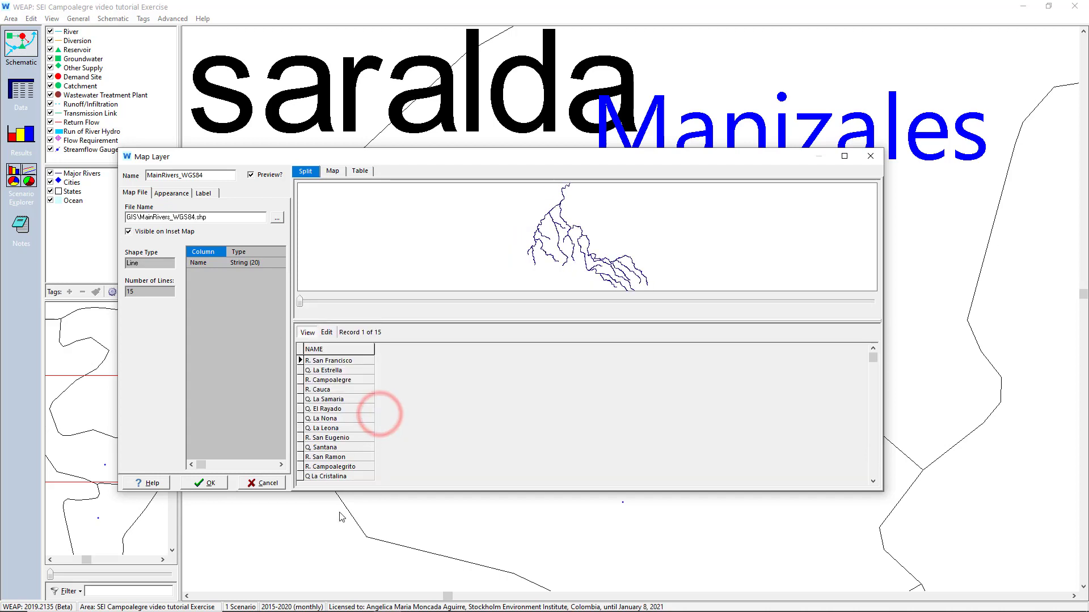
{"action": "left_click", "coordinate": [306, 172]}
{"action": "left_click", "coordinate": [360, 170]}
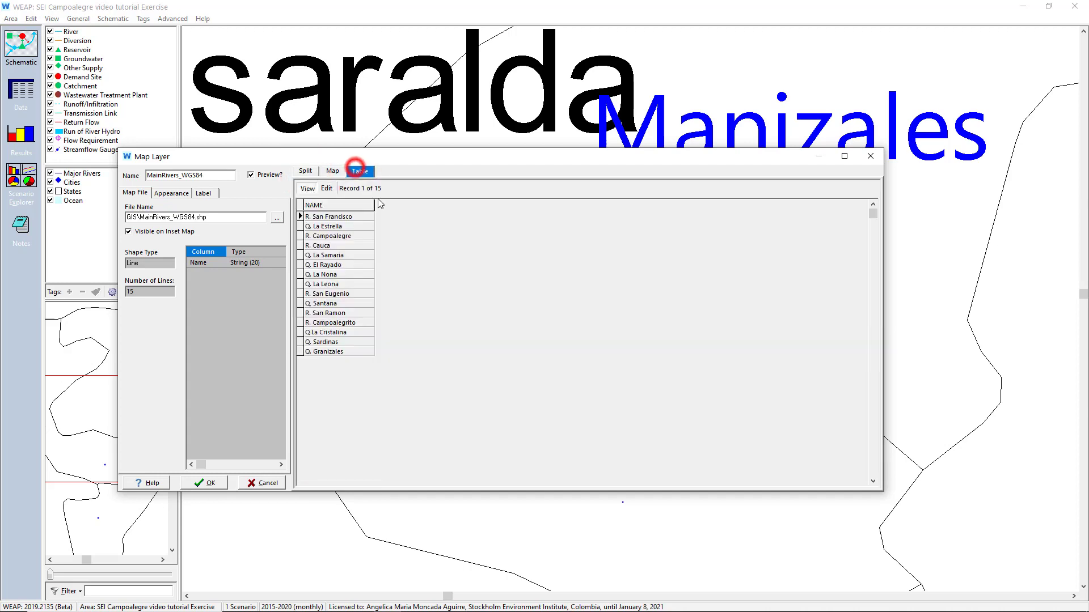
{"action": "left_click", "coordinate": [309, 171]}
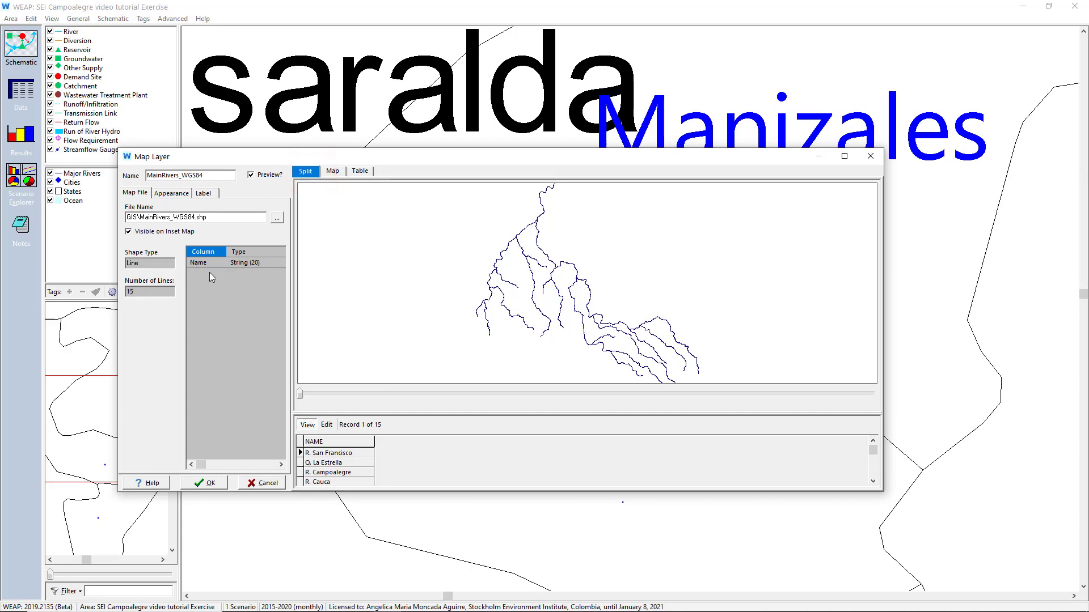
Step: Style the MainRivers_WGS84 layer with the same bright blue color for each shape, keeping solid lines, and set the width to 3
{"action": "left_click", "coordinate": [173, 193]}
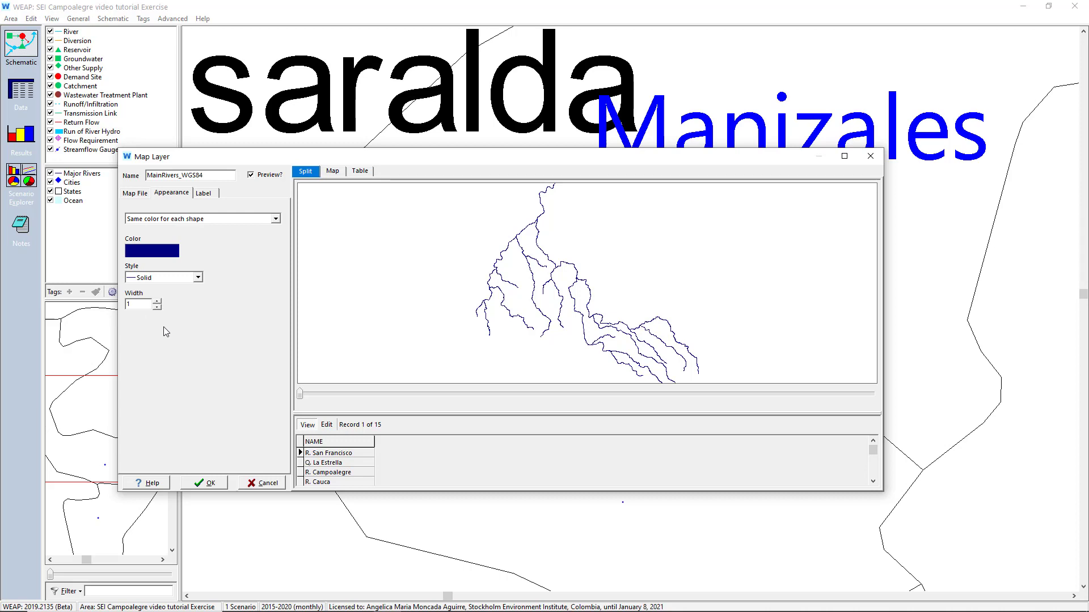
{"action": "left_click", "coordinate": [198, 277]}
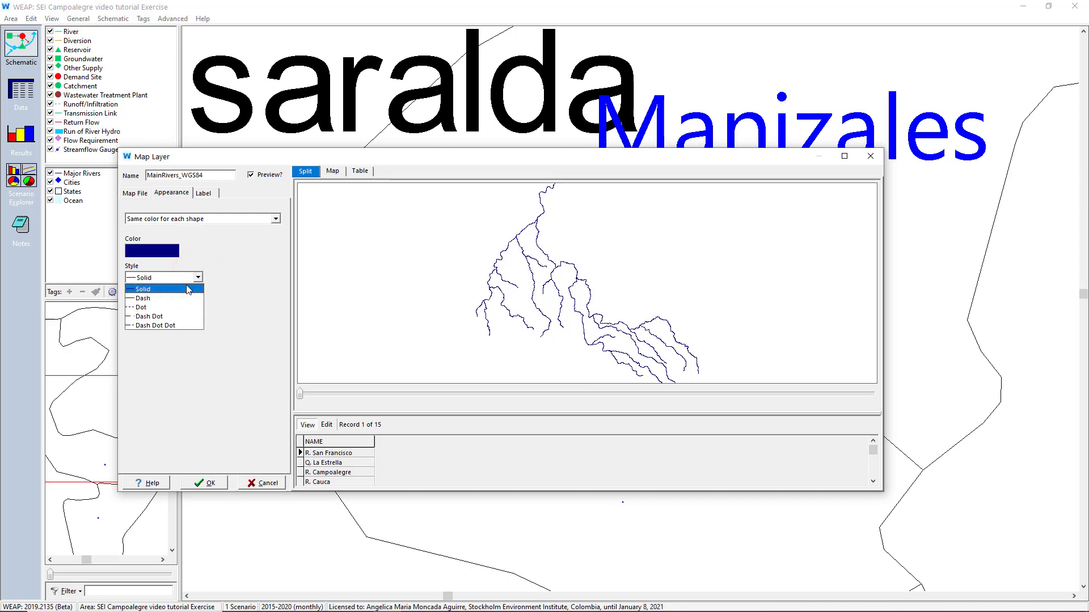
{"action": "left_click", "coordinate": [237, 297]}
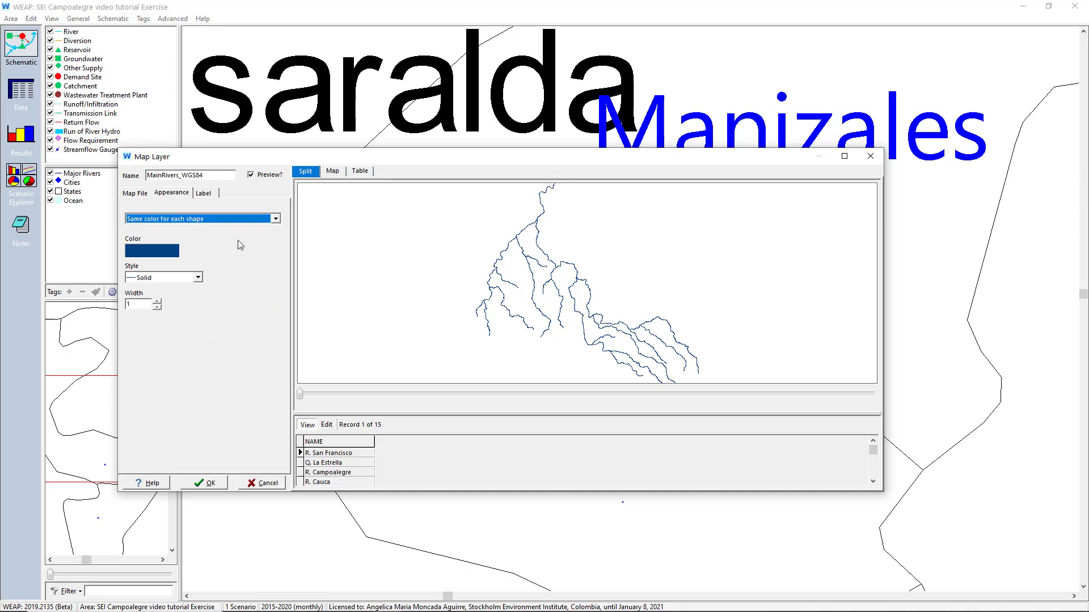
{"action": "left_click", "coordinate": [169, 250]}
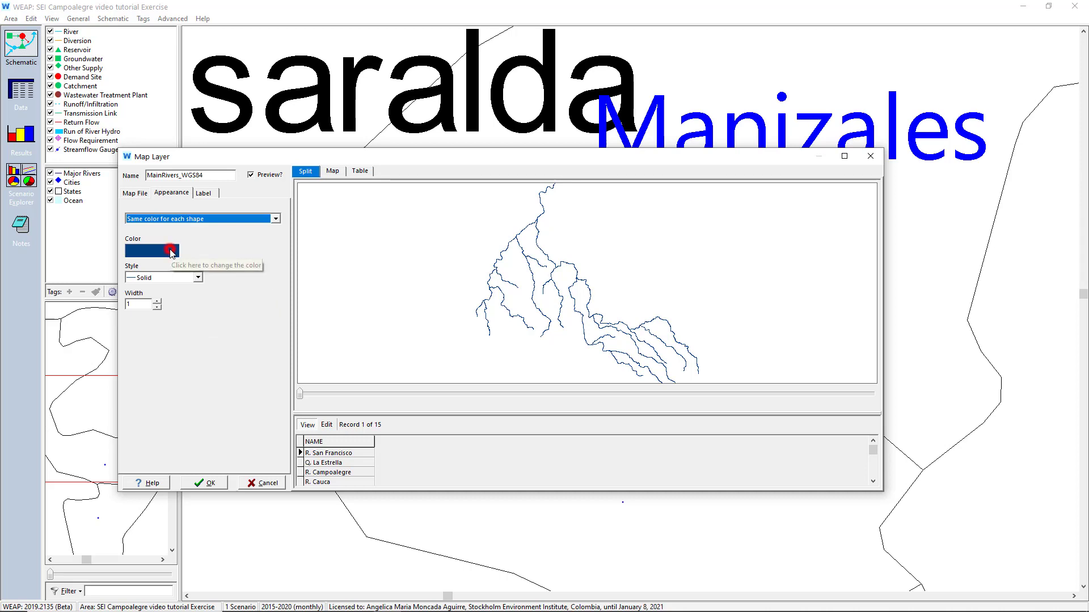
{"action": "left_click", "coordinate": [565, 175]}
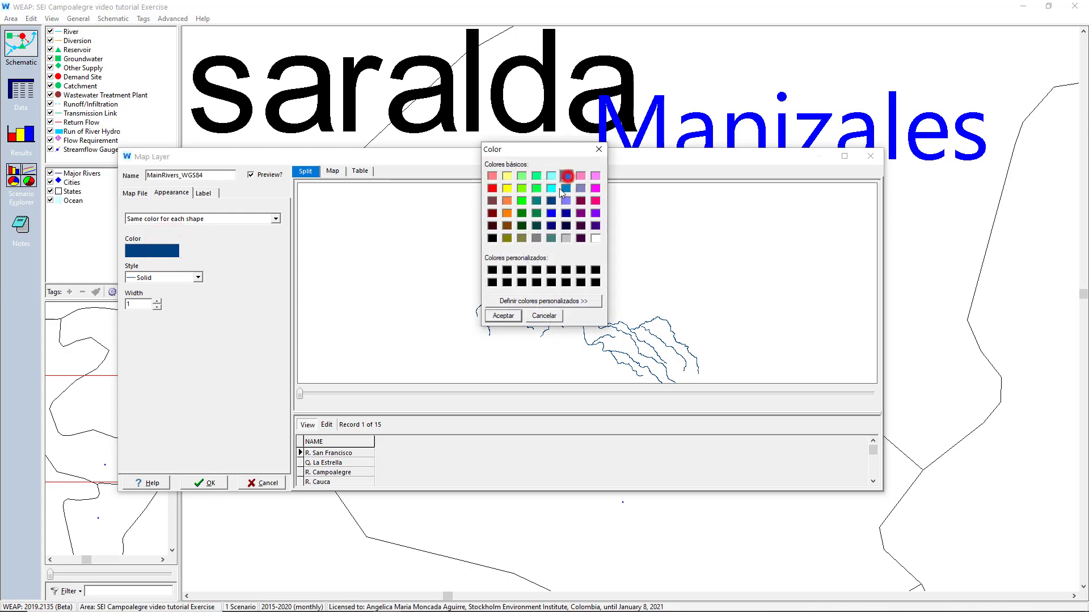
{"action": "left_click", "coordinate": [499, 316]}
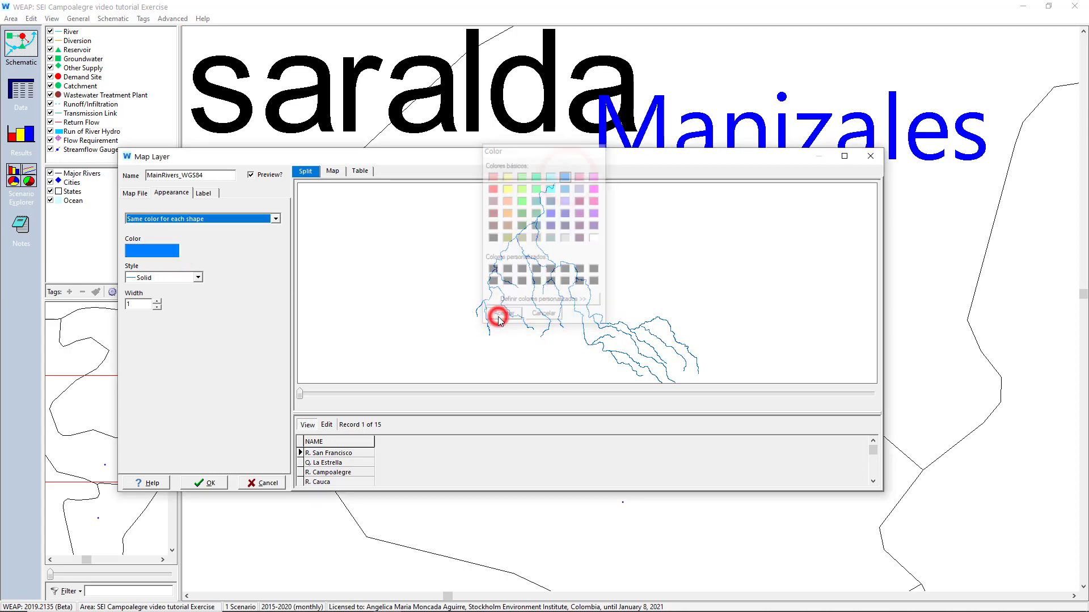
{"action": "left_click", "coordinate": [158, 302]}
{"action": "left_click", "coordinate": [158, 302]}
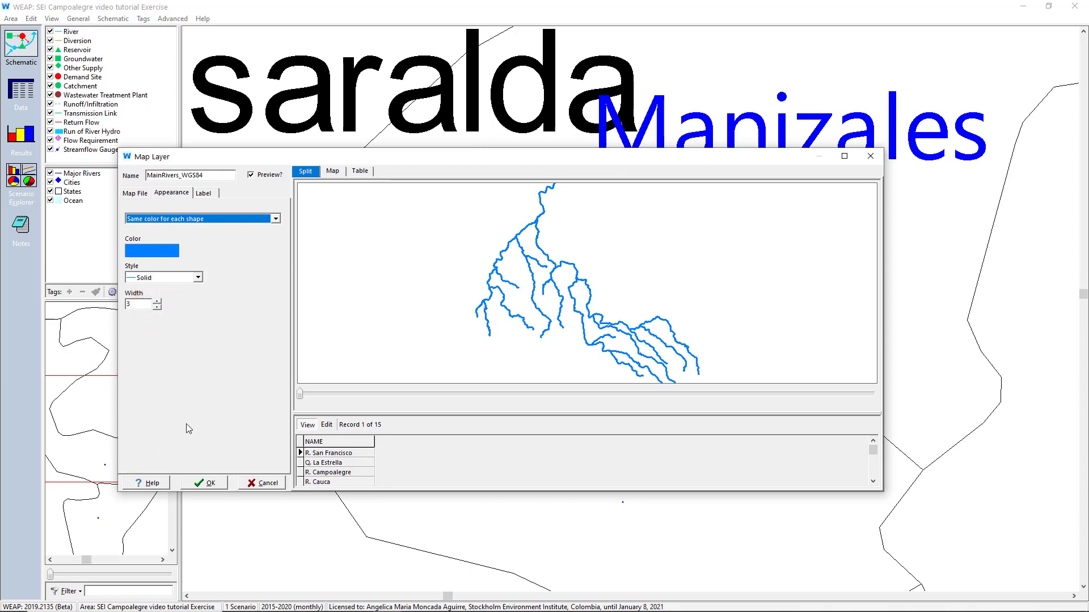
Step: Label the MainRivers_WGS84 shapes with the Name column, keeping the Segoe UI font at size 10
{"action": "left_click", "coordinate": [205, 194]}
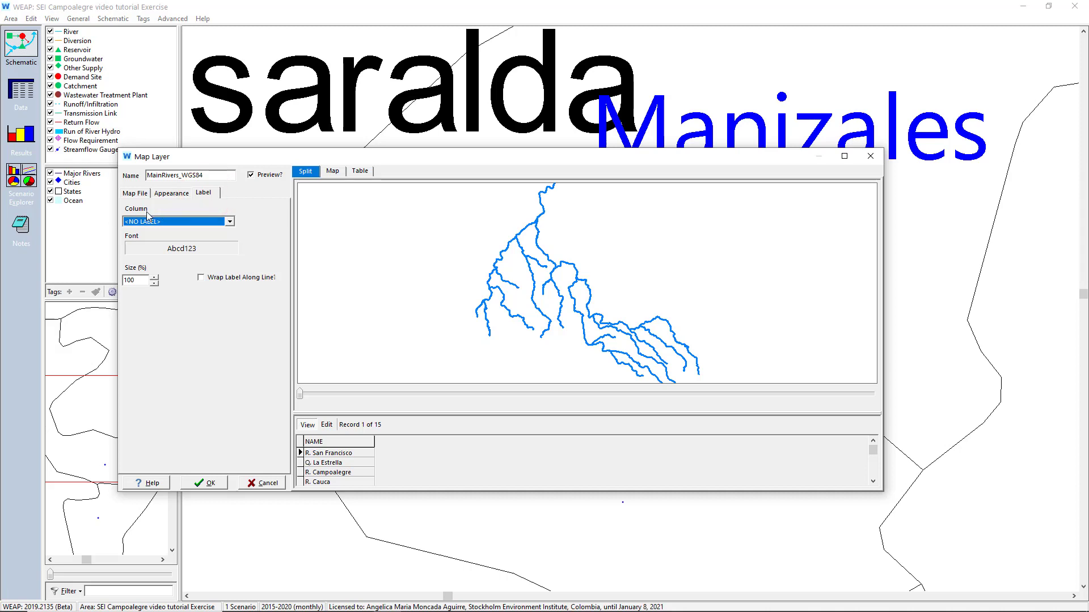
{"action": "left_click", "coordinate": [163, 222]}
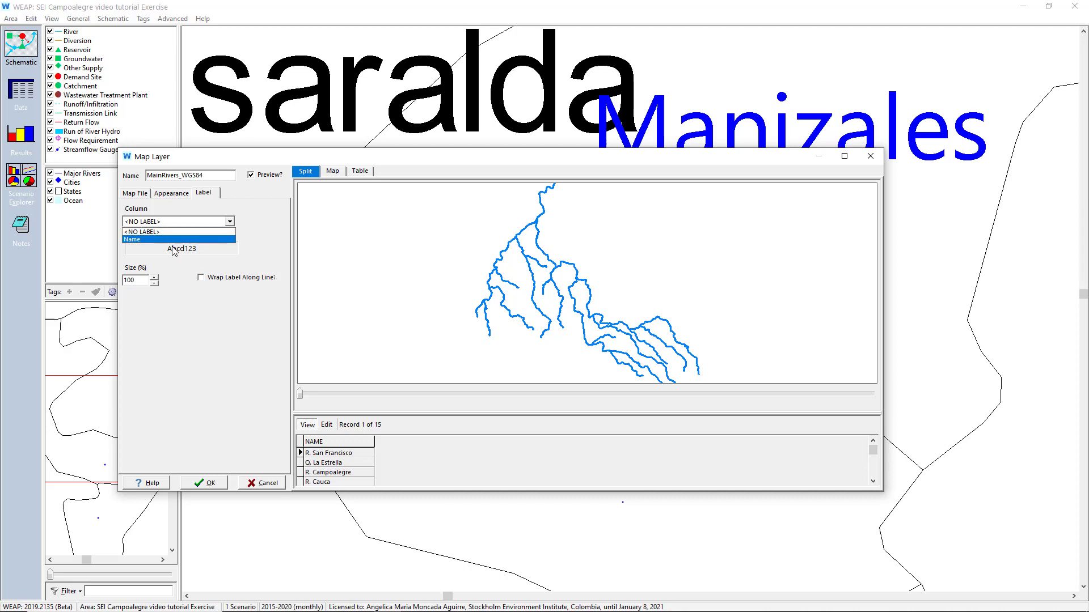
{"action": "left_click", "coordinate": [164, 240]}
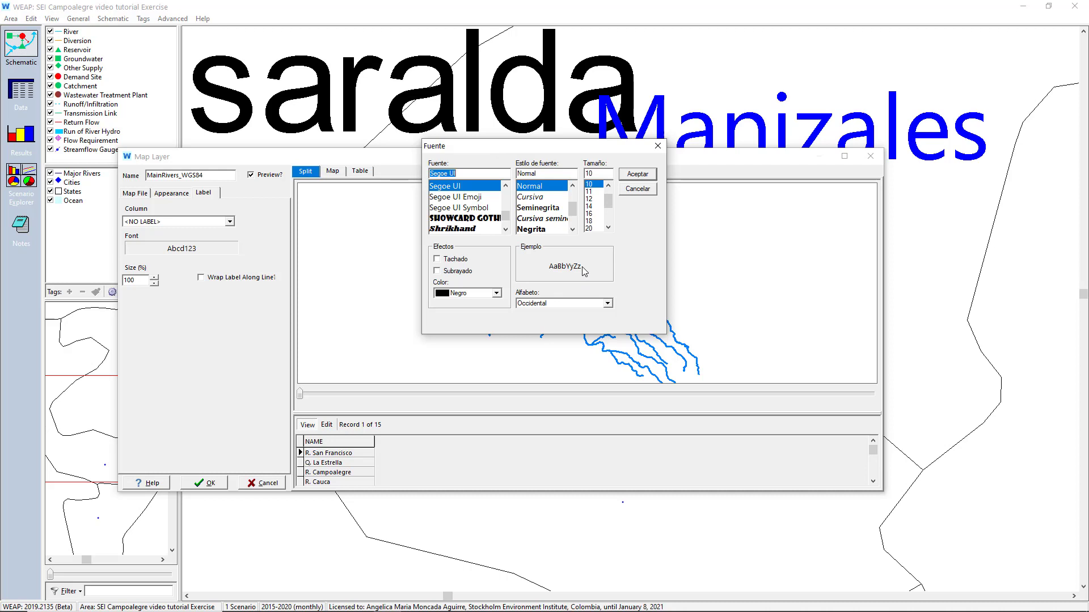
{"action": "left_click", "coordinate": [637, 174]}
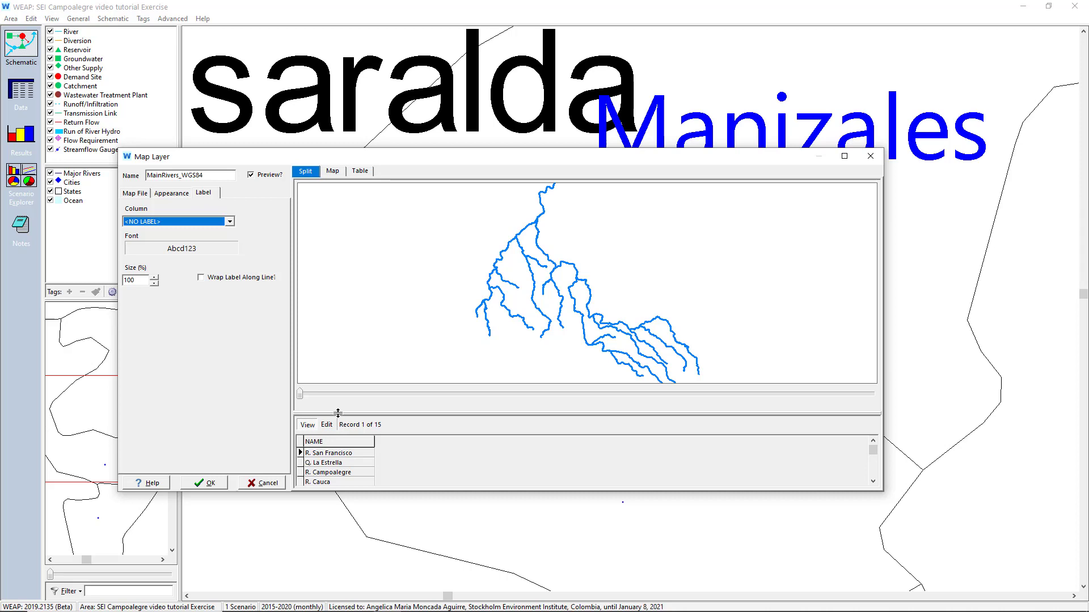
{"action": "left_click_drag", "start_coordinate": [337, 413], "coordinate": [338, 357]}
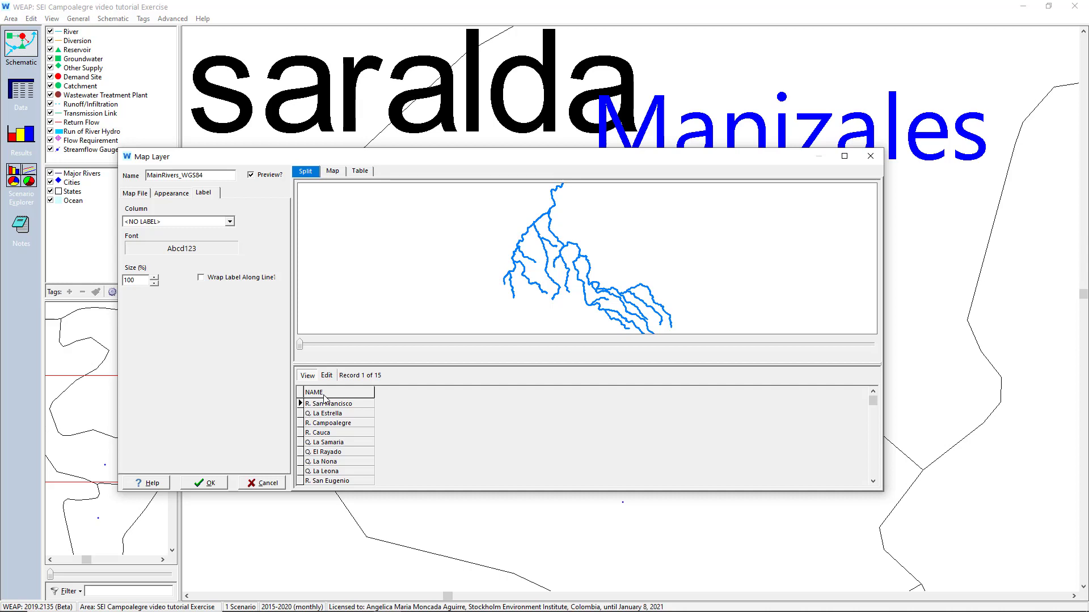
{"action": "left_click", "coordinate": [229, 221]}
{"action": "left_click", "coordinate": [224, 232]}
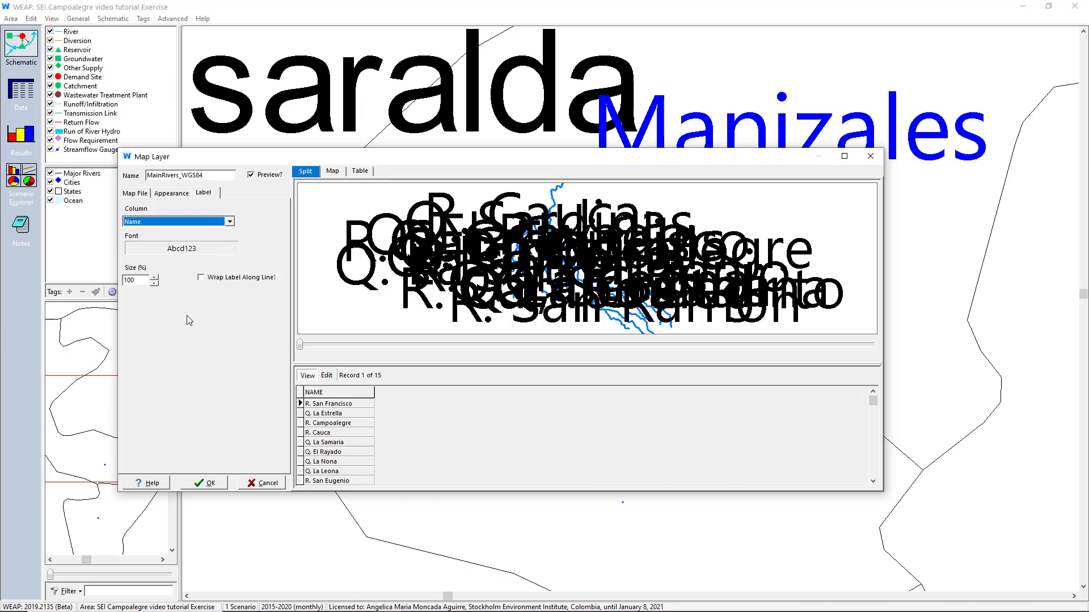
Step: Set the river label size to 10%, wrap the labels along the lines, and accept the layer settings
{"action": "double_click", "coordinate": [136, 279]}
{"action": "type", "text": "1"}
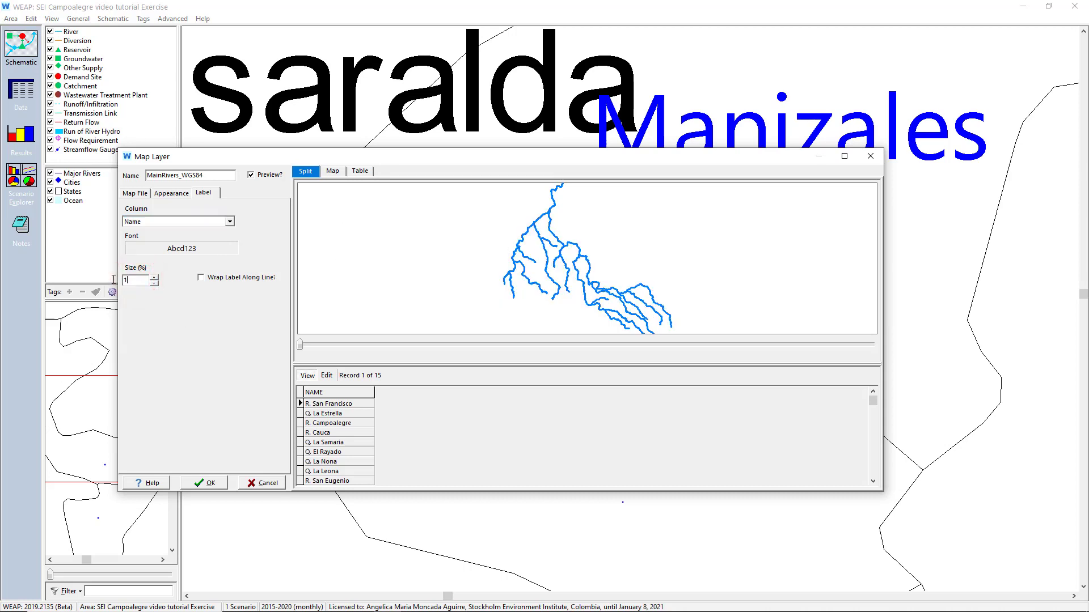
{"action": "type", "text": "0"}
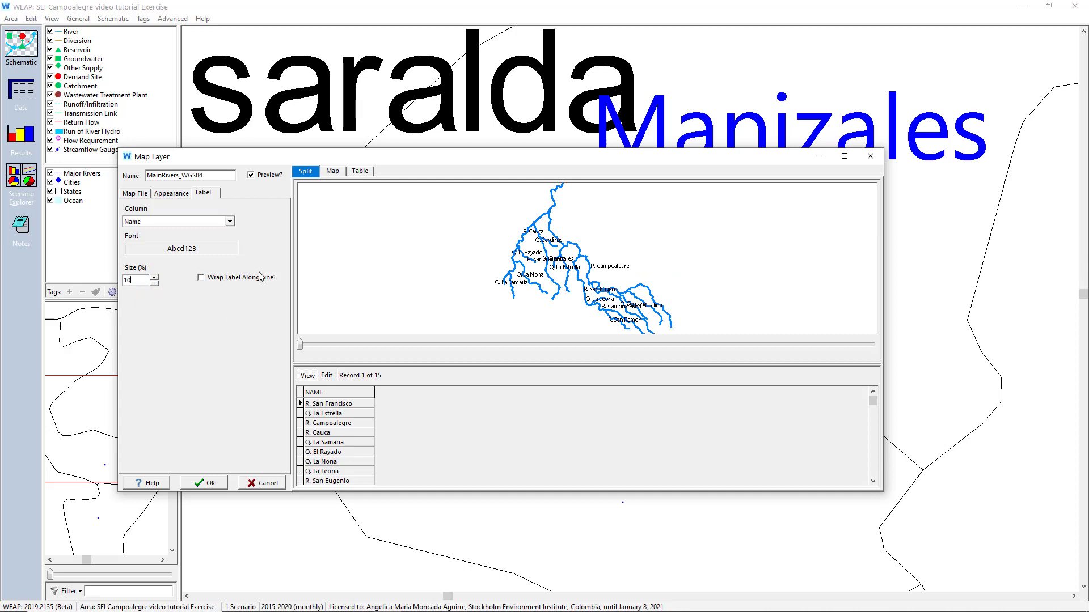
{"action": "left_click", "coordinate": [205, 280]}
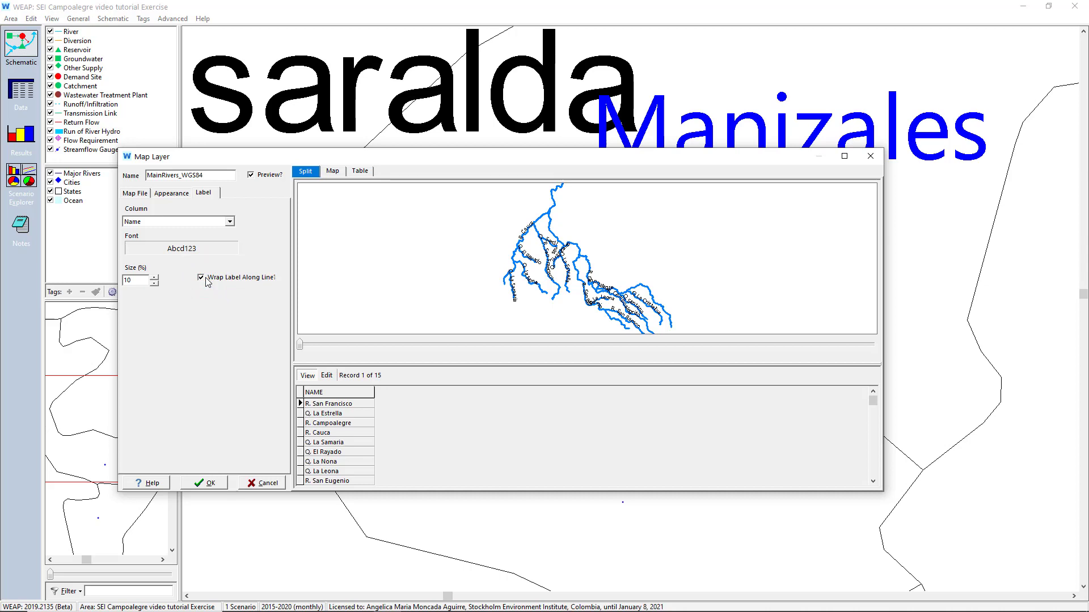
{"action": "left_click", "coordinate": [196, 483]}
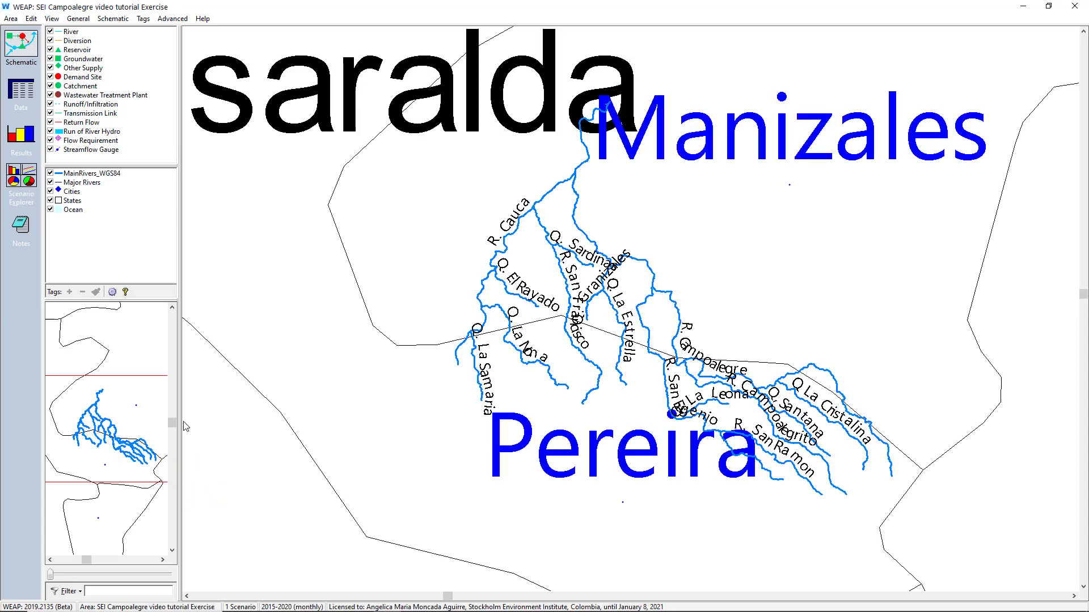
Step: Add LandCover_WGS84.shp from the area's GIS folder as a vector layer
{"action": "right_click", "coordinate": [132, 241]}
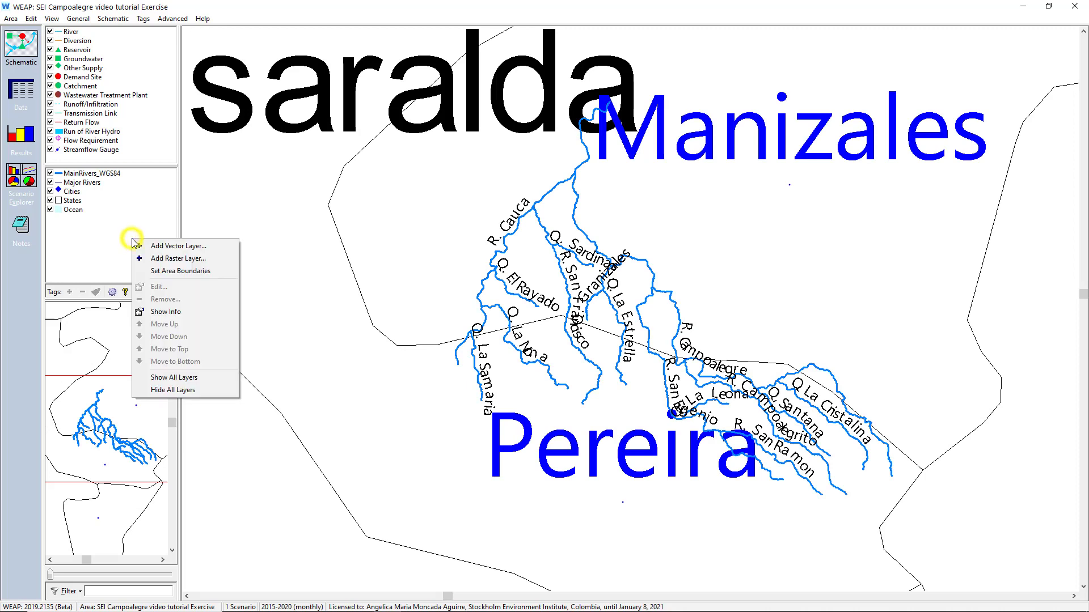
{"action": "left_click", "coordinate": [164, 246]}
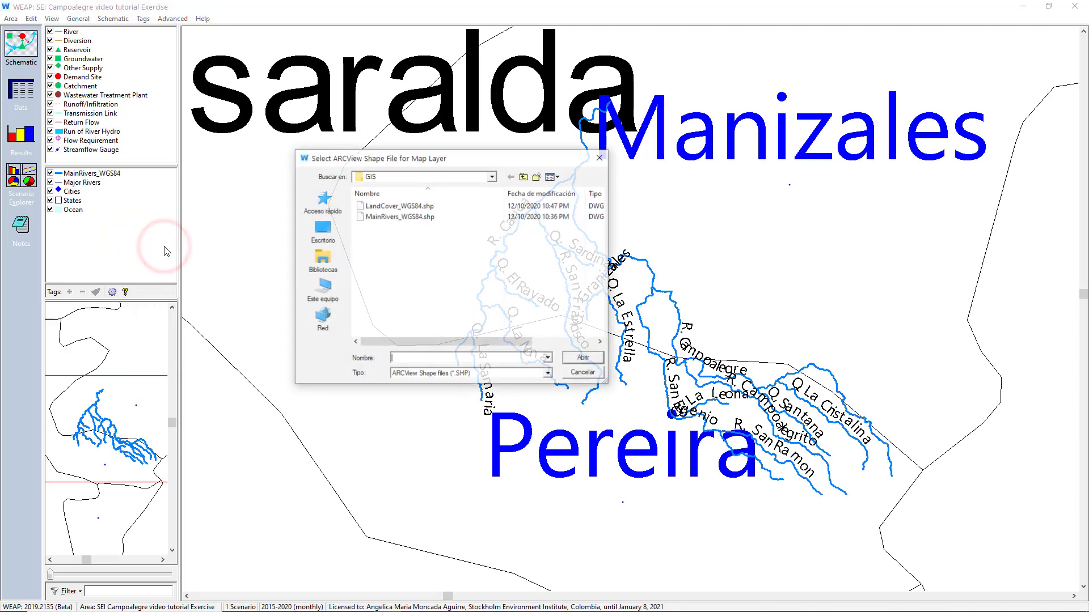
{"action": "left_click", "coordinate": [412, 211]}
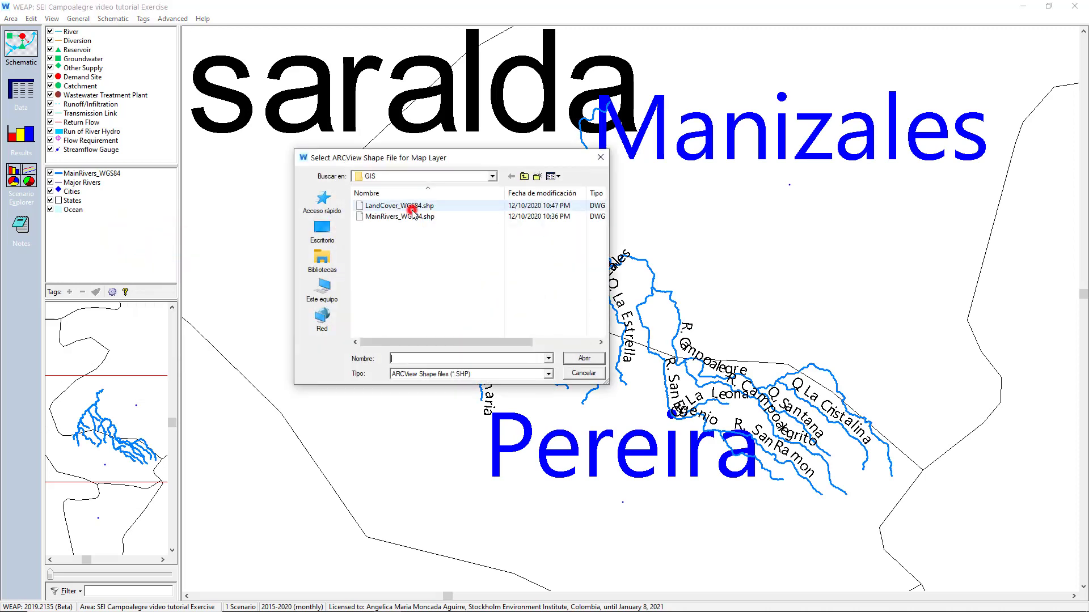
{"action": "left_click", "coordinate": [572, 359]}
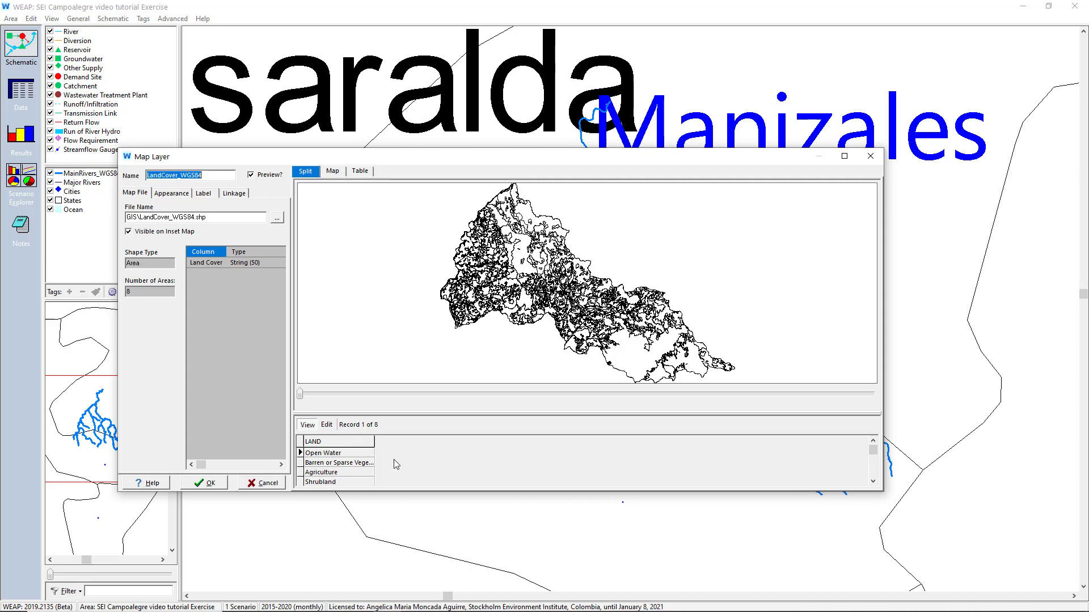
Step: Color the LandCover_WGS84 layer differently for each unique value in the Land Cover column
{"action": "left_click", "coordinate": [170, 194]}
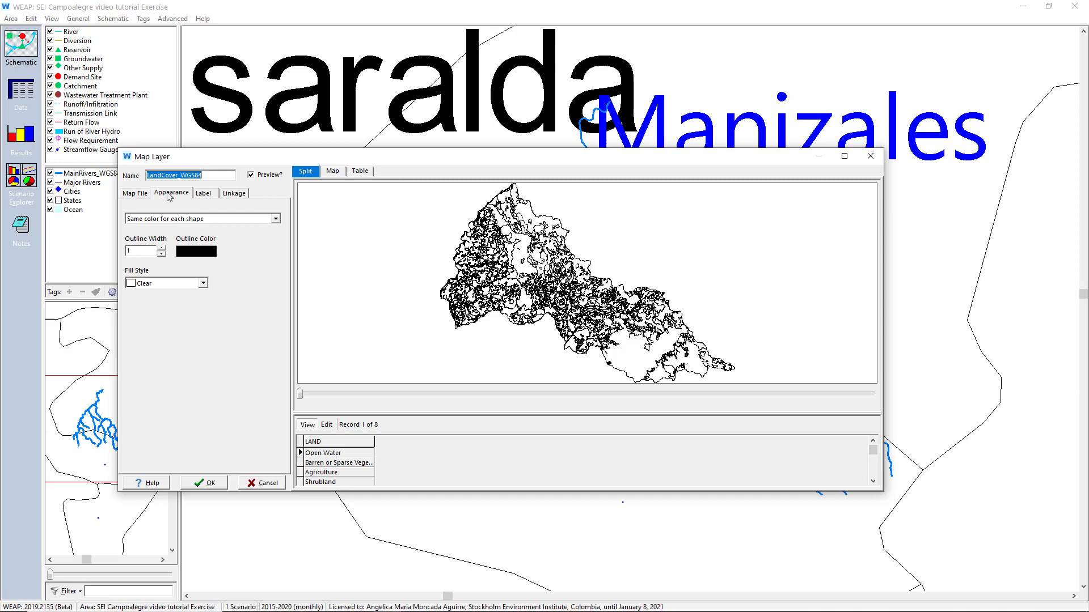
{"action": "left_click", "coordinate": [275, 219]}
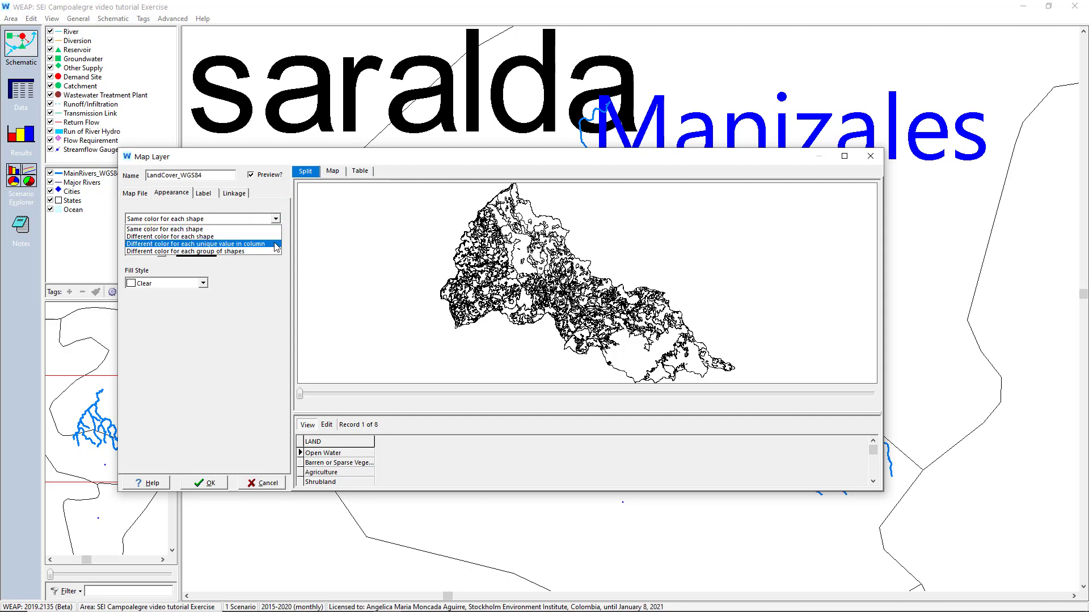
{"action": "left_click", "coordinate": [275, 244]}
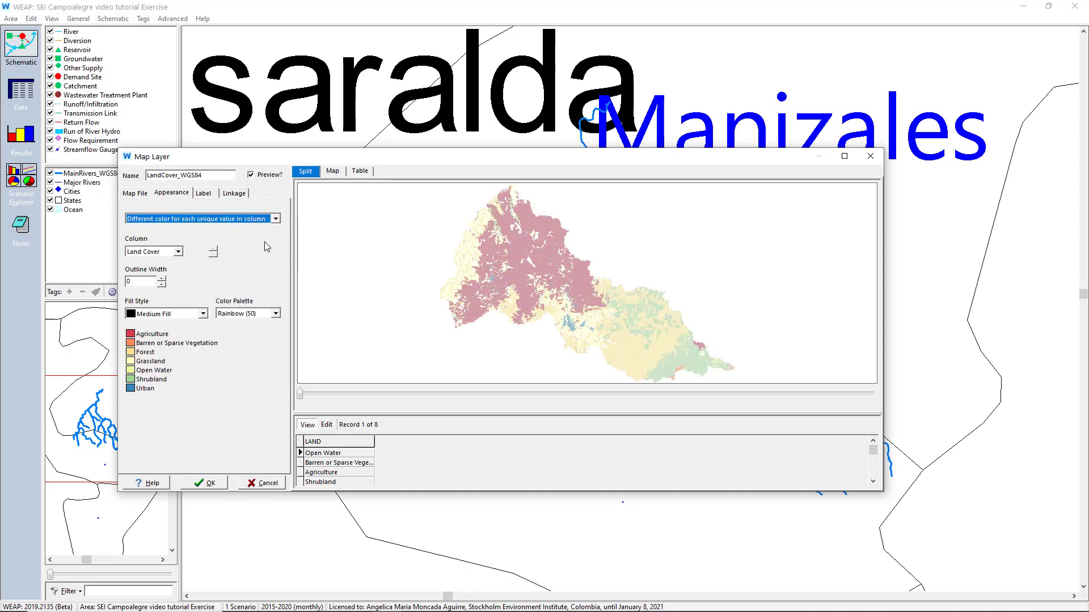
{"action": "left_click", "coordinate": [175, 250]}
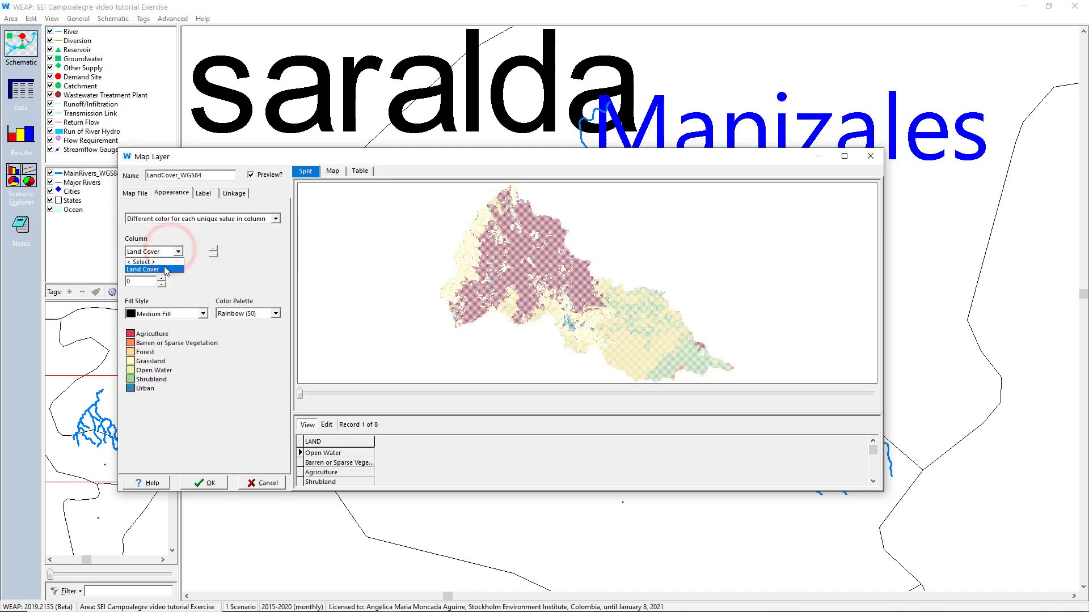
{"action": "left_click", "coordinate": [165, 269]}
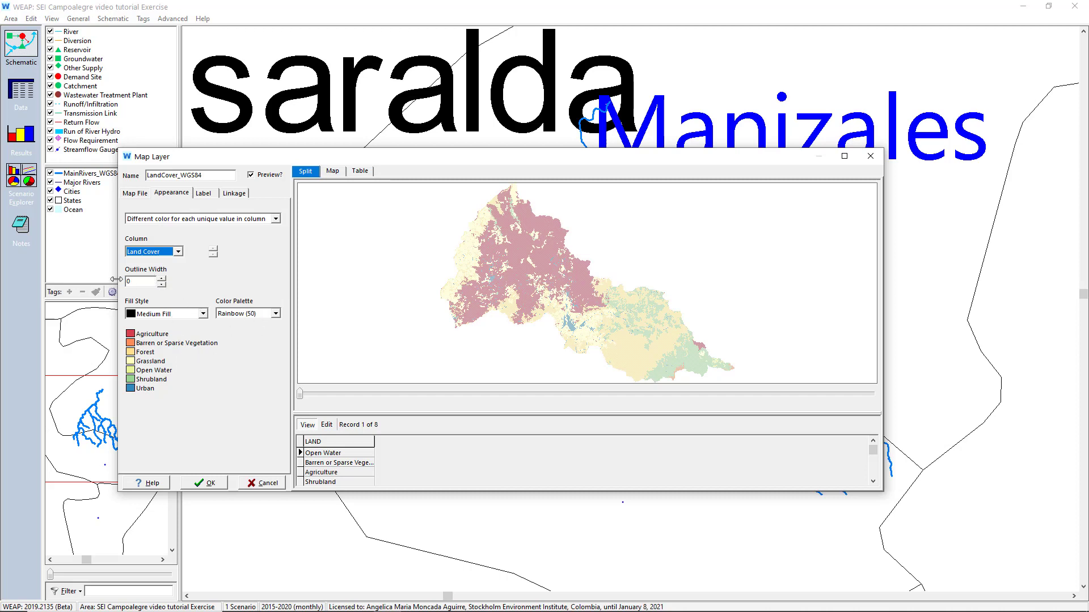
Step: Give the land cover classes a solid fill and the Modern (14) color palette, and accept the layer settings
{"action": "left_click", "coordinate": [203, 313]}
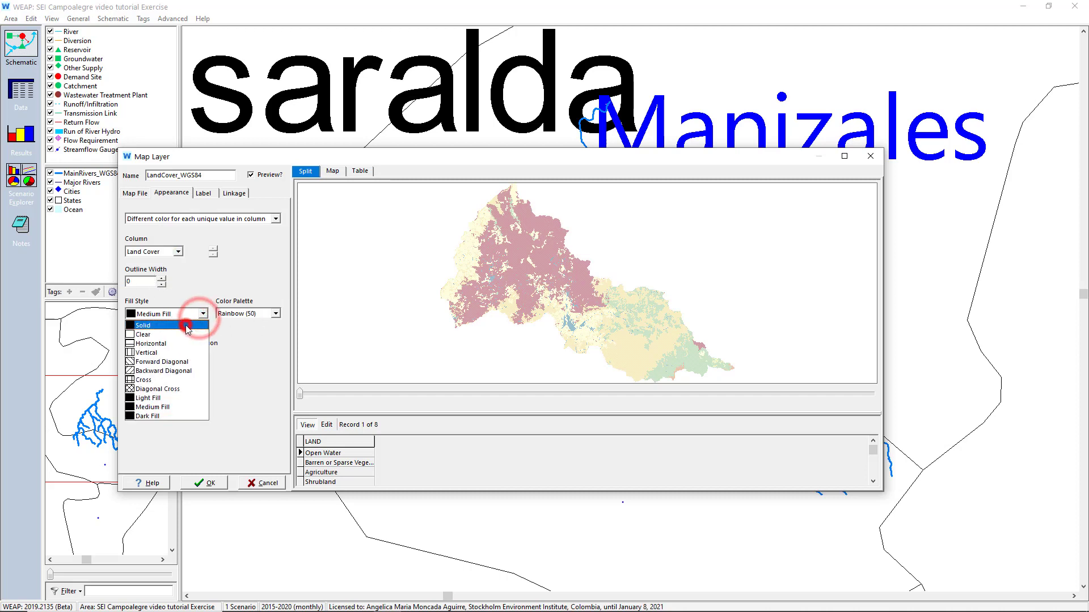
{"action": "left_click", "coordinate": [188, 326]}
{"action": "left_click", "coordinate": [239, 314]}
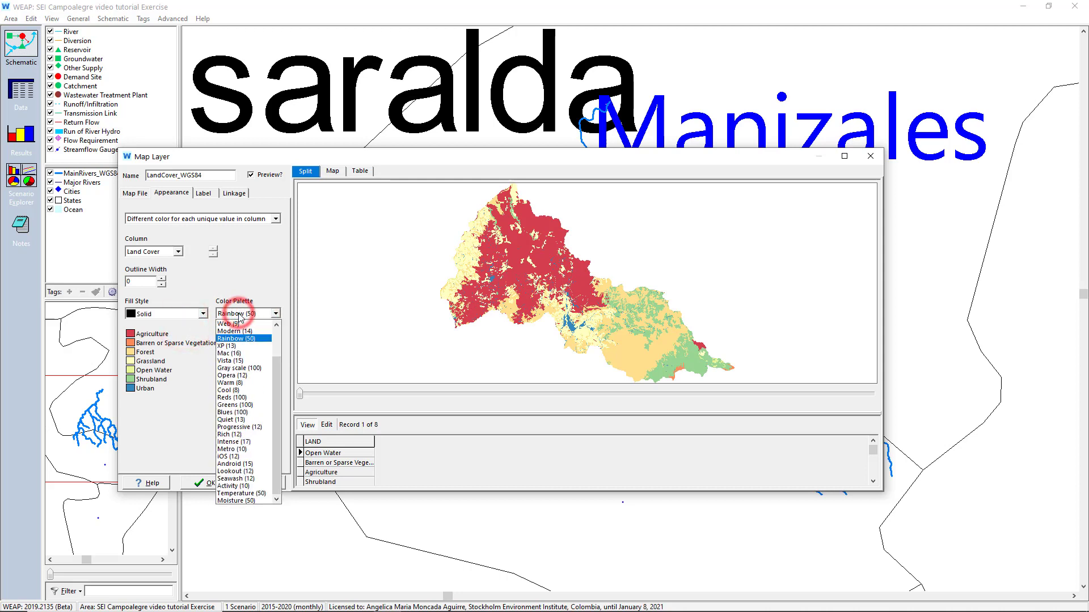
{"action": "left_click", "coordinate": [239, 332]}
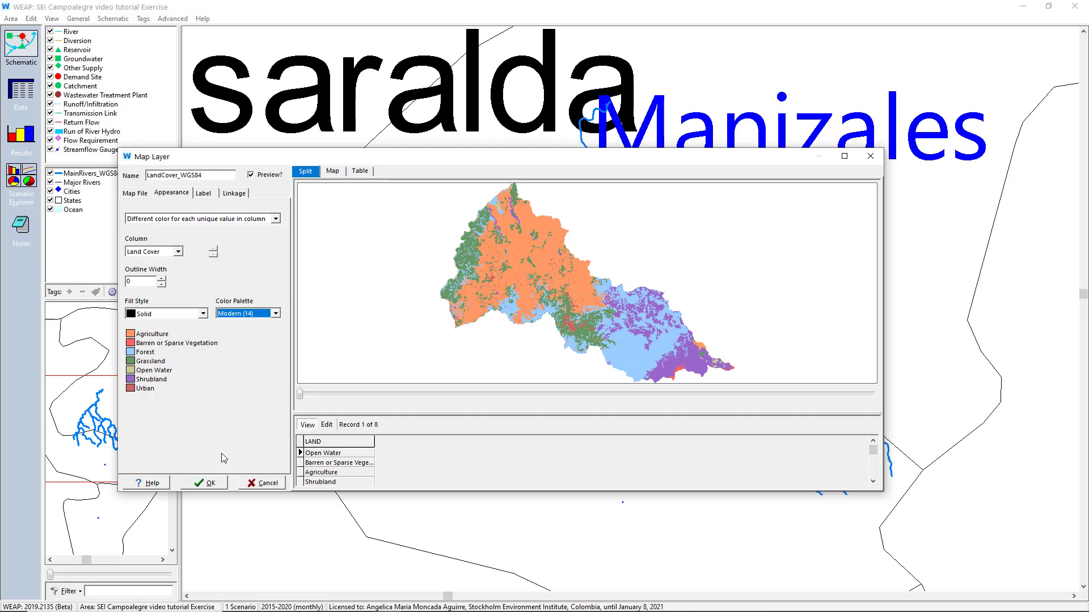
{"action": "left_click_drag", "start_coordinate": [130, 336], "coordinate": [130, 344]}
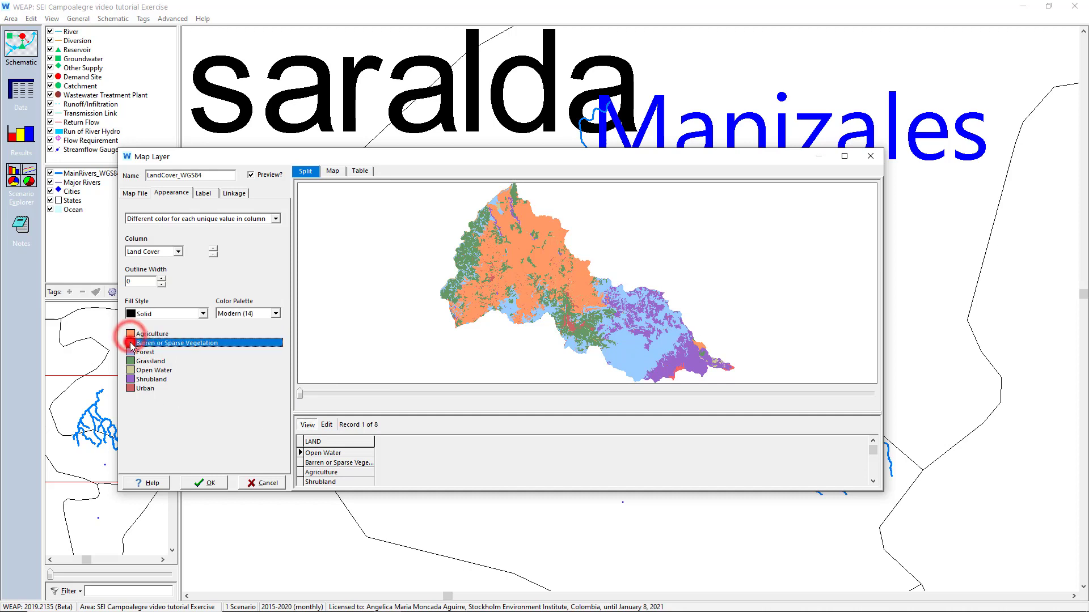
{"action": "left_click", "coordinate": [130, 335]}
{"action": "left_click", "coordinate": [248, 313]}
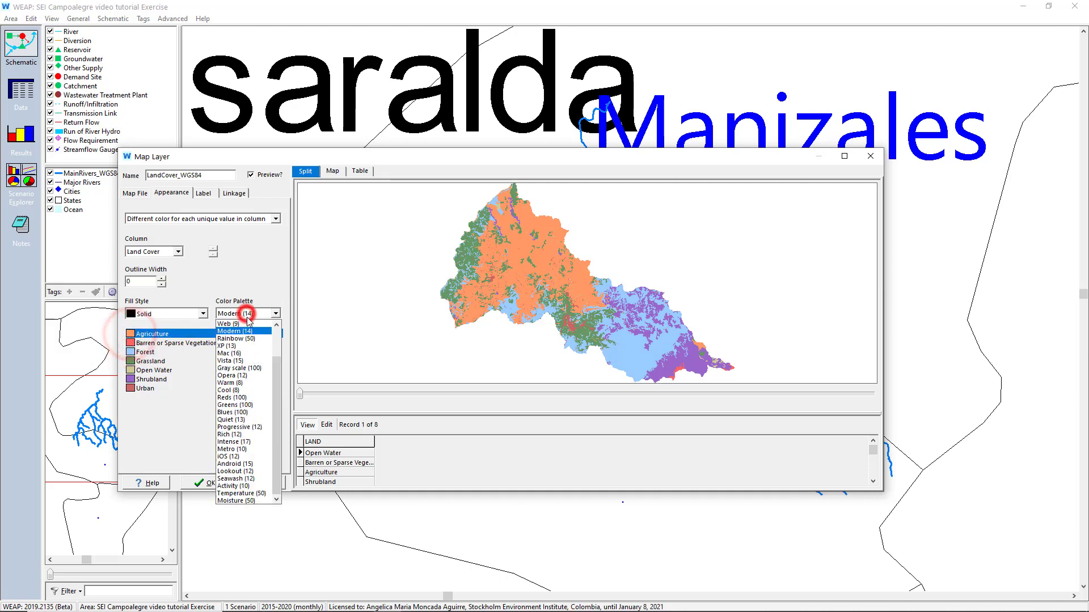
{"action": "left_click", "coordinate": [238, 332]}
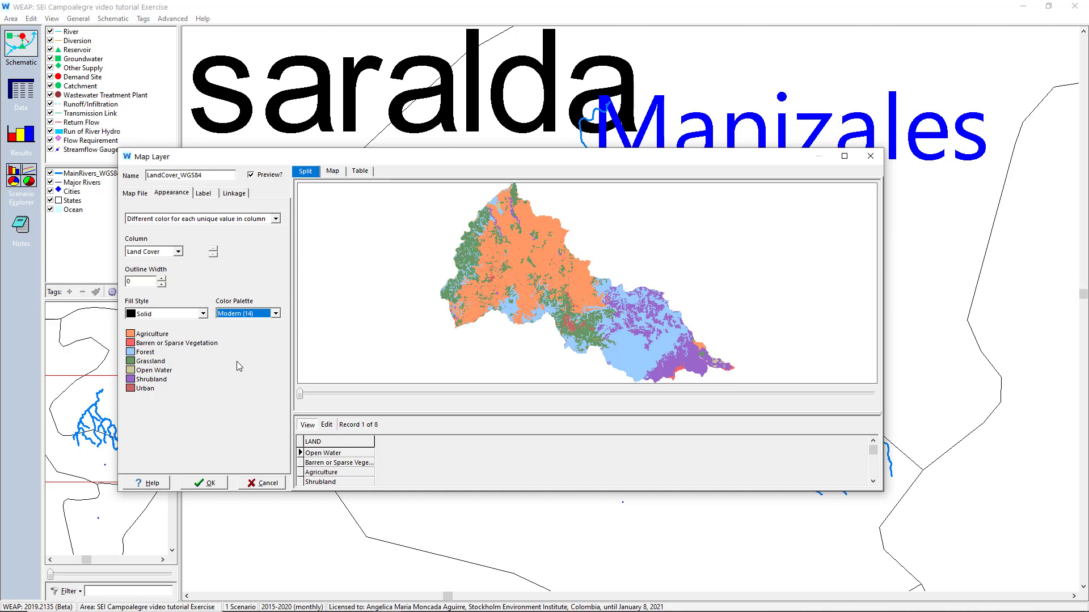
{"action": "left_click", "coordinate": [210, 484]}
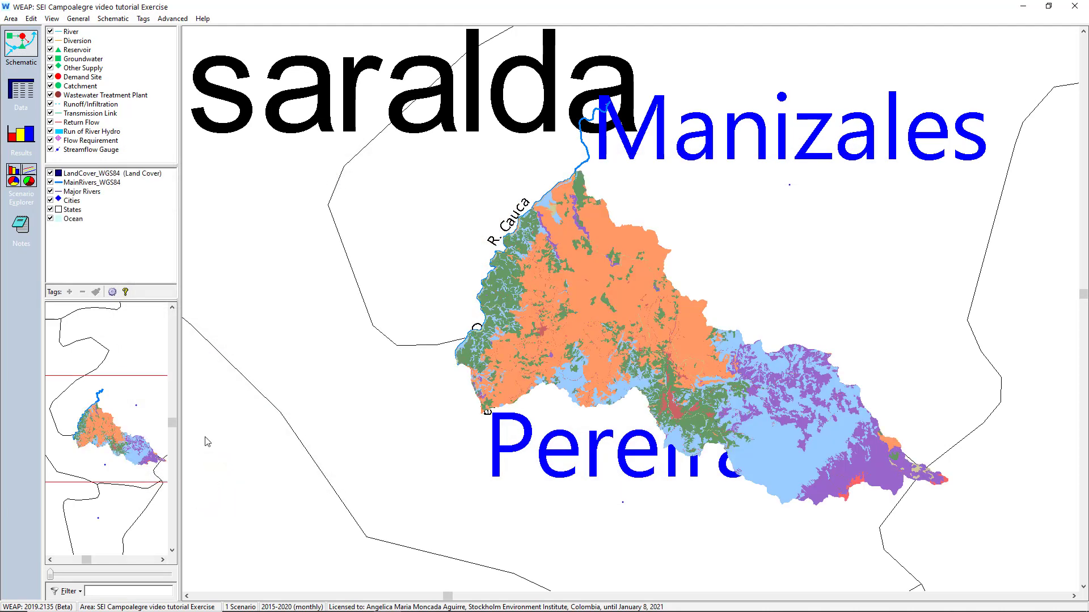
Step: Review the class colors of the LandCover_WGS84 layer, and move MainRivers_WGS84 to the top of the map layers
{"action": "double_click", "coordinate": [88, 176]}
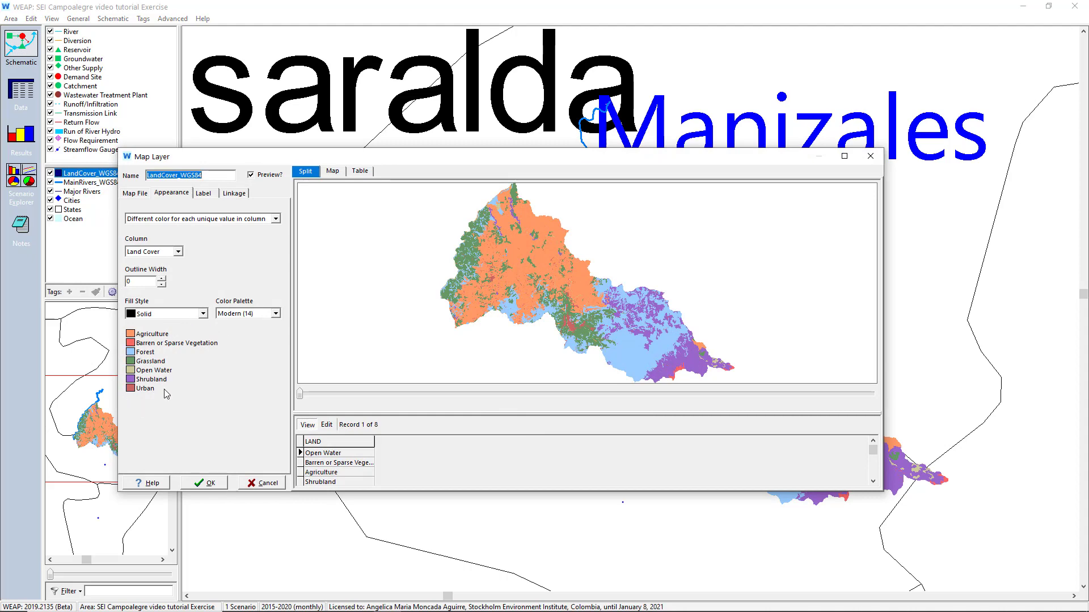
{"action": "left_click", "coordinate": [199, 479]}
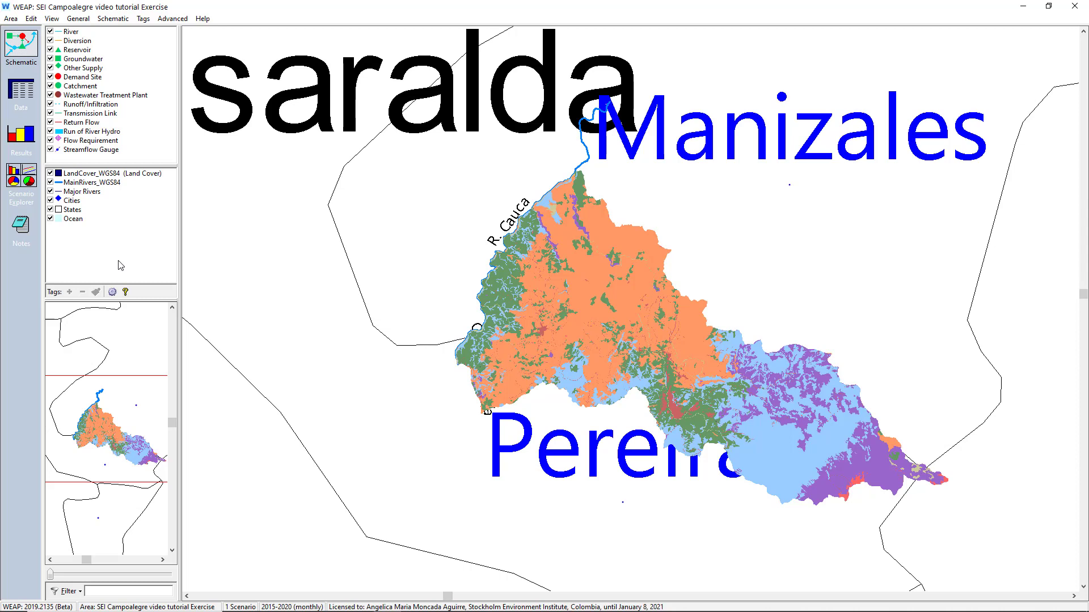
{"action": "right_click", "coordinate": [102, 183]}
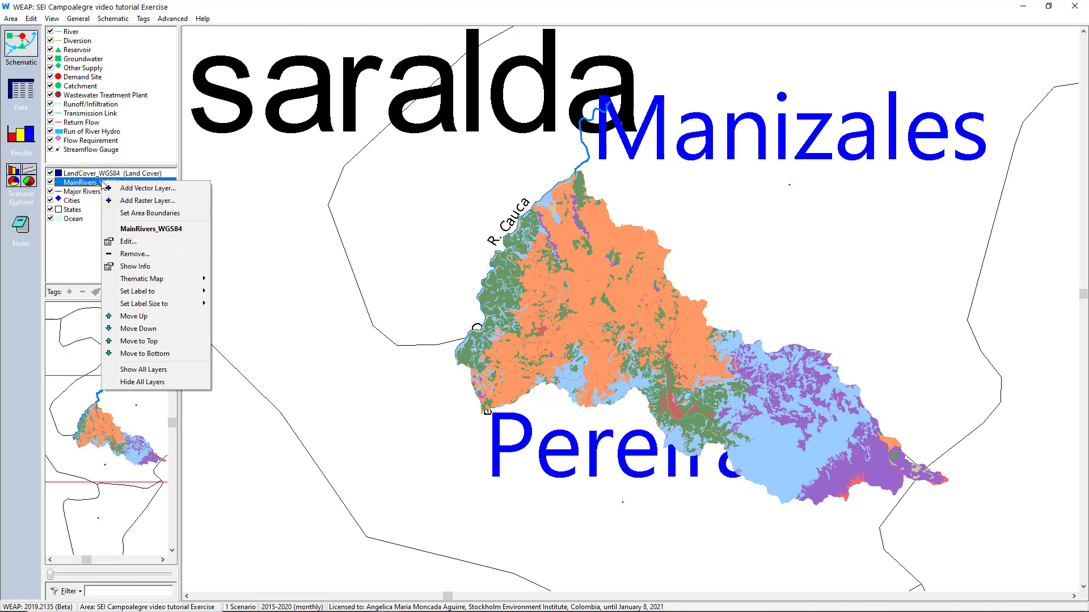
{"action": "left_click", "coordinate": [146, 343]}
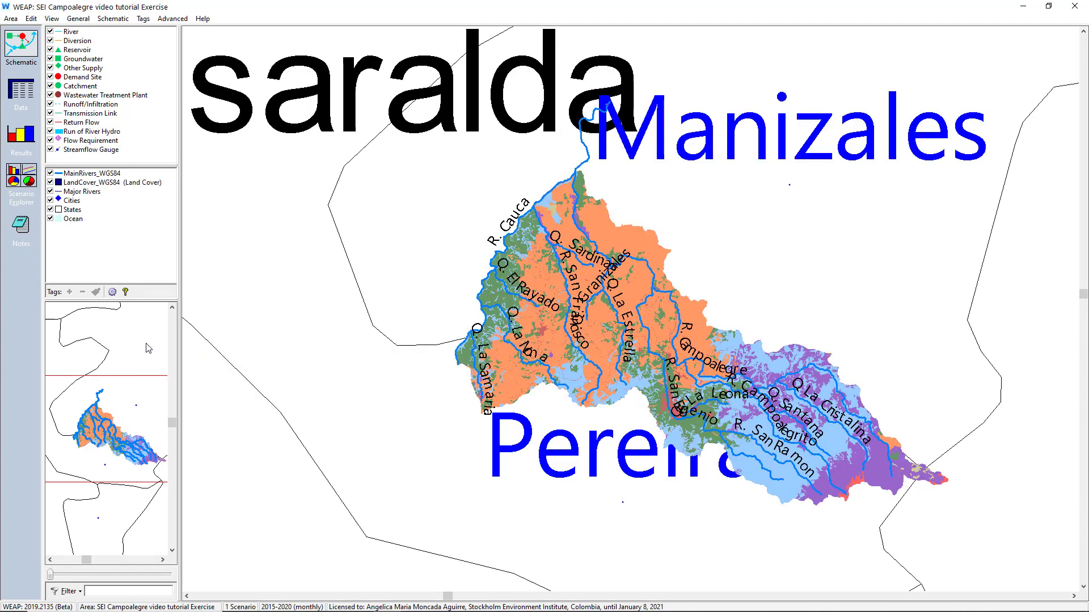
Step: Hide and show again the MainRivers_WGS84 layer, and do the same with the LandCover_WGS84 layer
{"action": "left_click", "coordinate": [49, 174]}
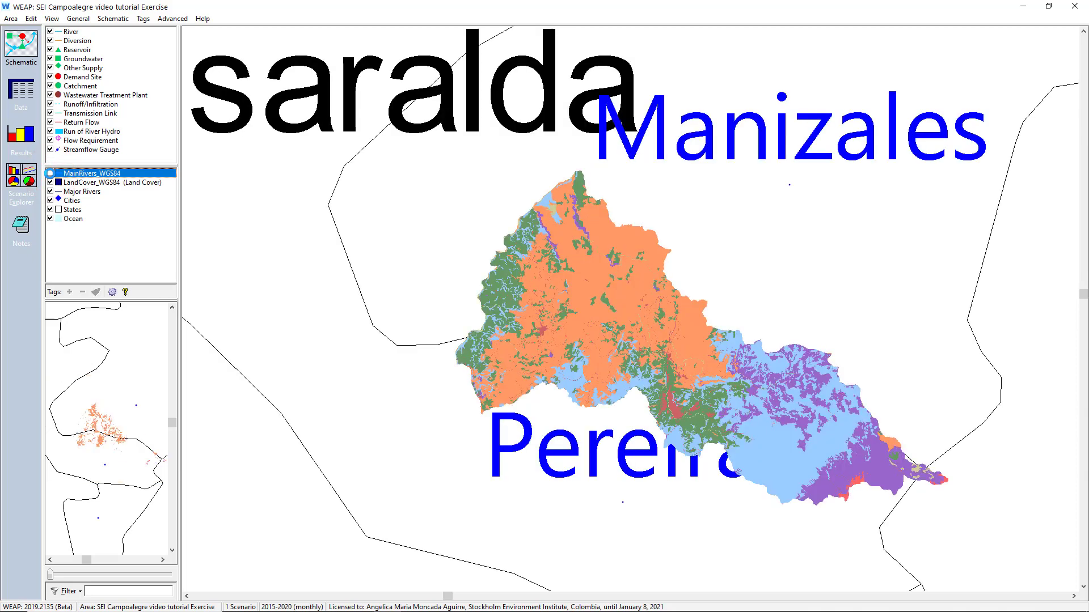
{"action": "left_click", "coordinate": [50, 173]}
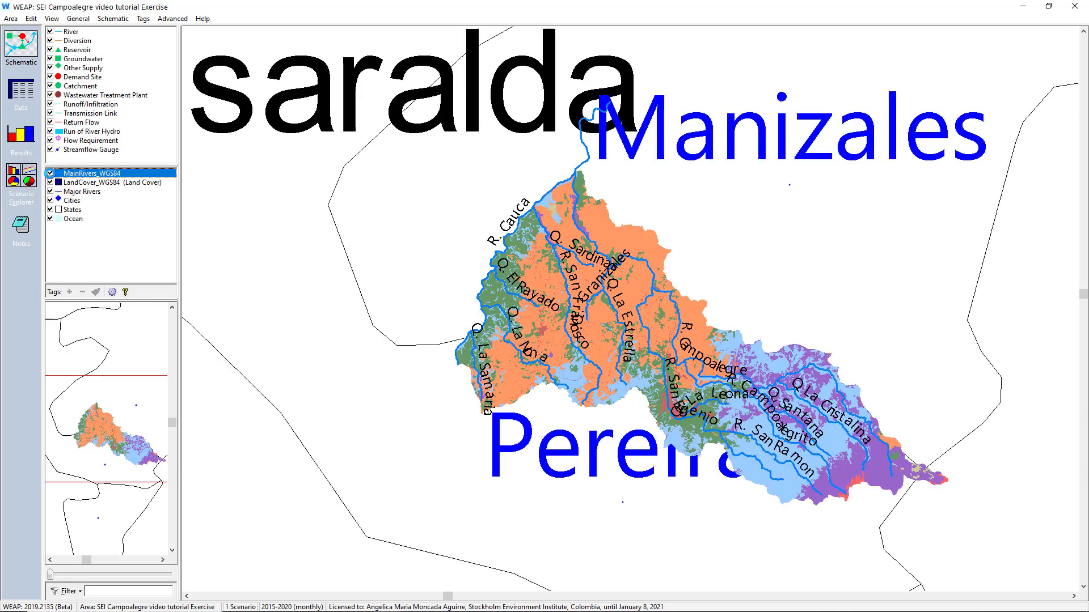
{"action": "left_click", "coordinate": [49, 182]}
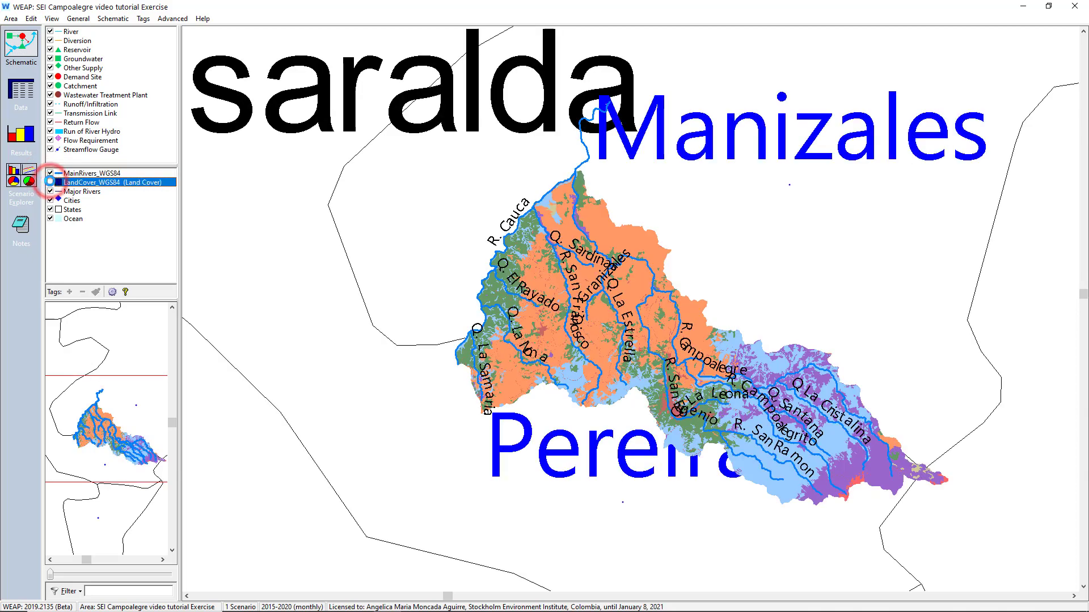
{"action": "left_click", "coordinate": [50, 183]}
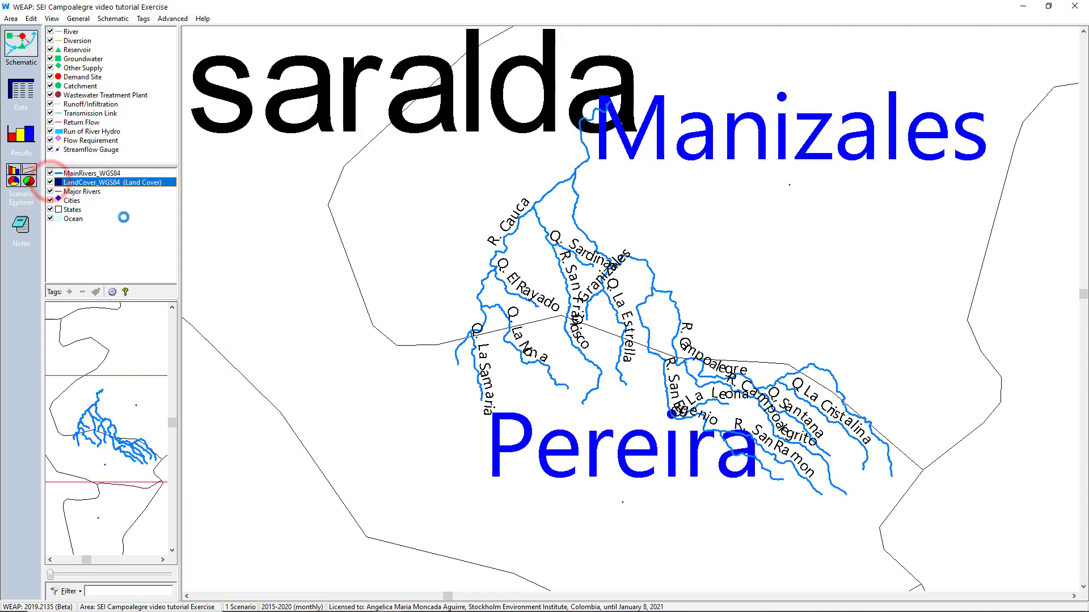
Step: Hide all background map layers at once and show them all again
{"action": "right_click", "coordinate": [123, 218]}
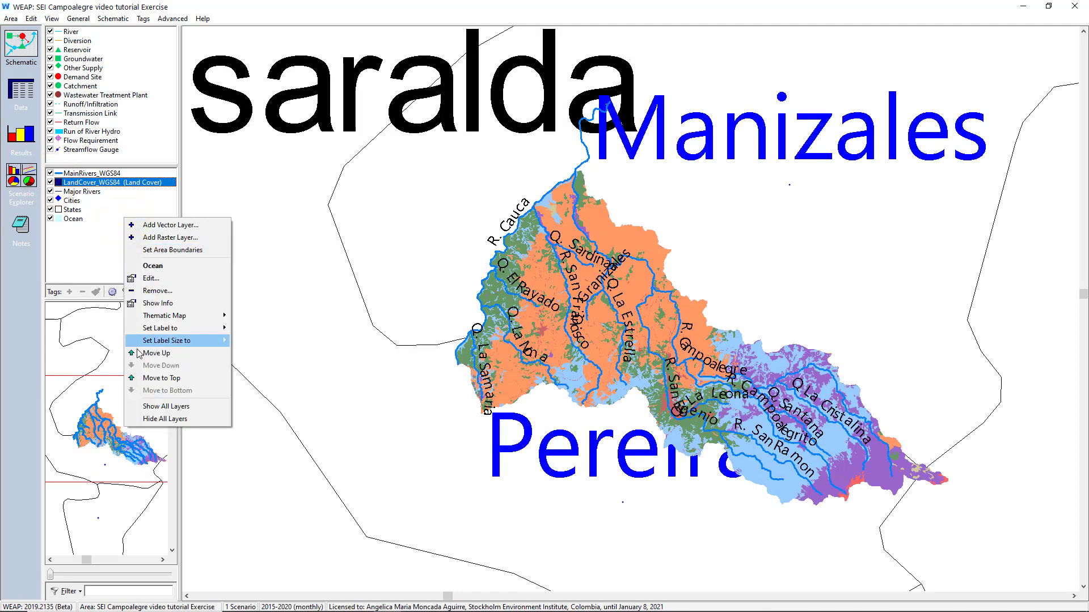
{"action": "left_click", "coordinate": [152, 425]}
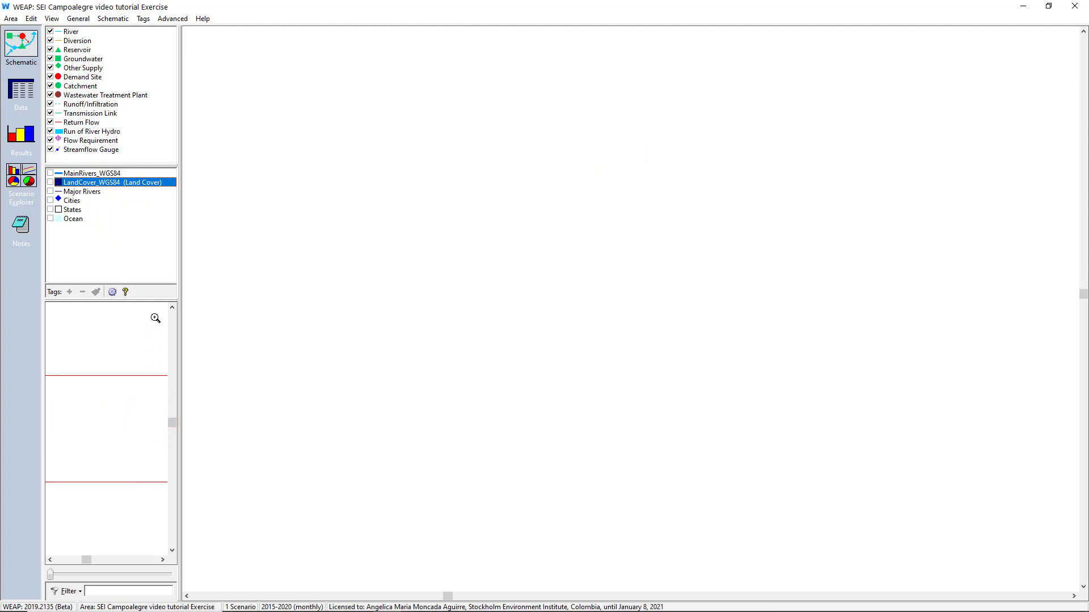
{"action": "right_click", "coordinate": [154, 252]}
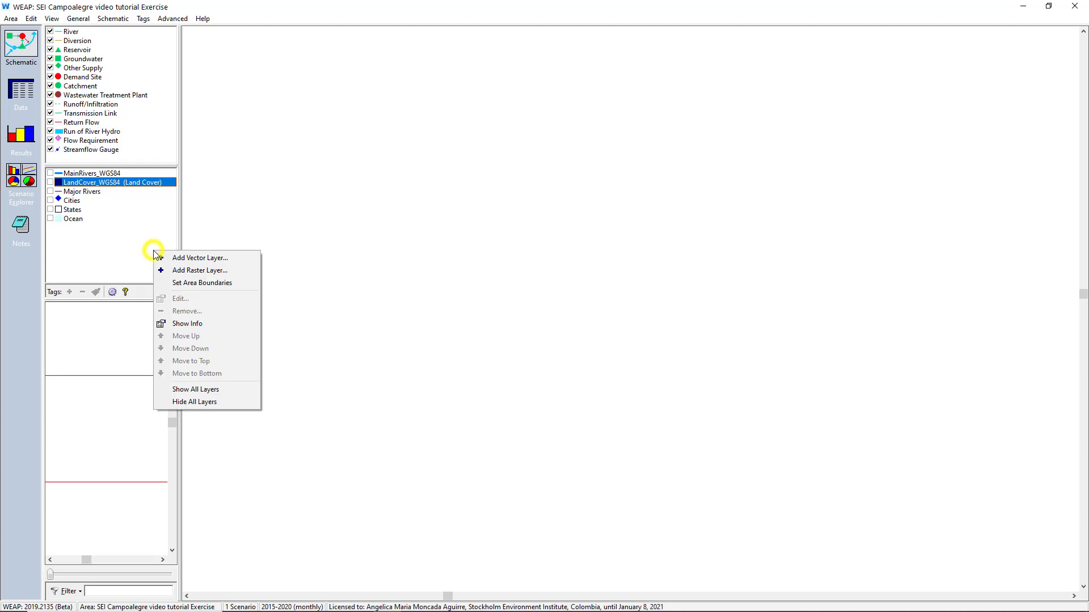
{"action": "left_click", "coordinate": [173, 390]}
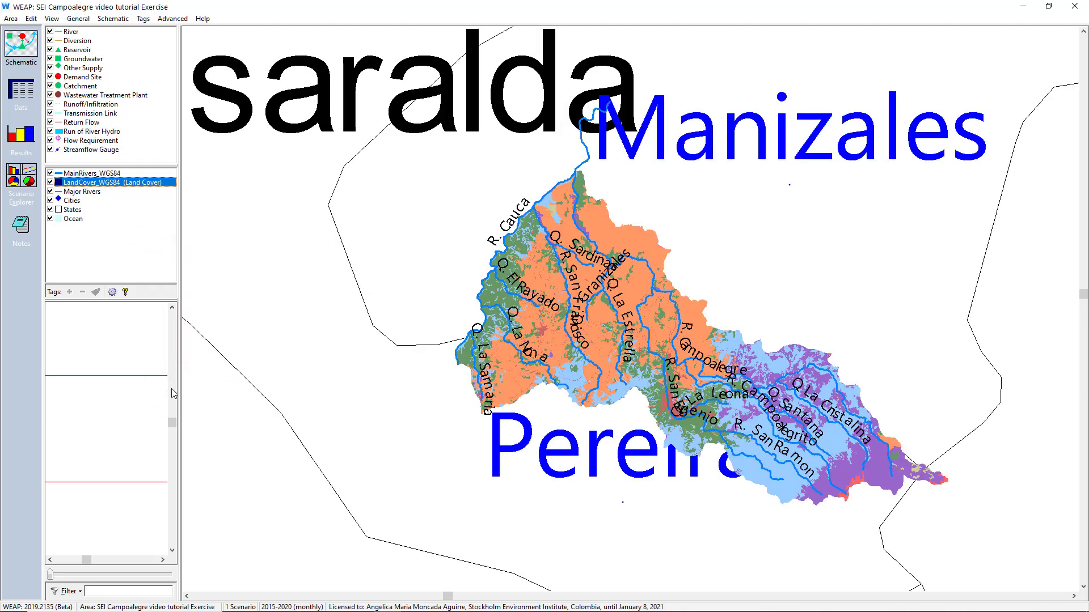